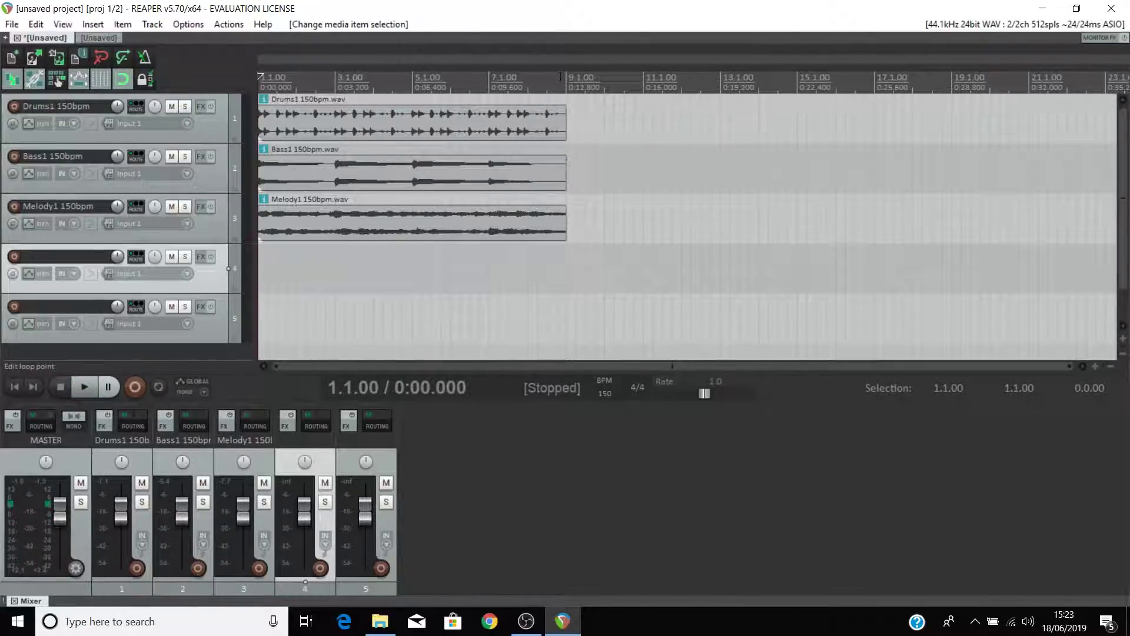
Step: Drag across the timeline ruler to select bars 1 to 9 as the time range
left_click_drag(566, 76, 259, 82)
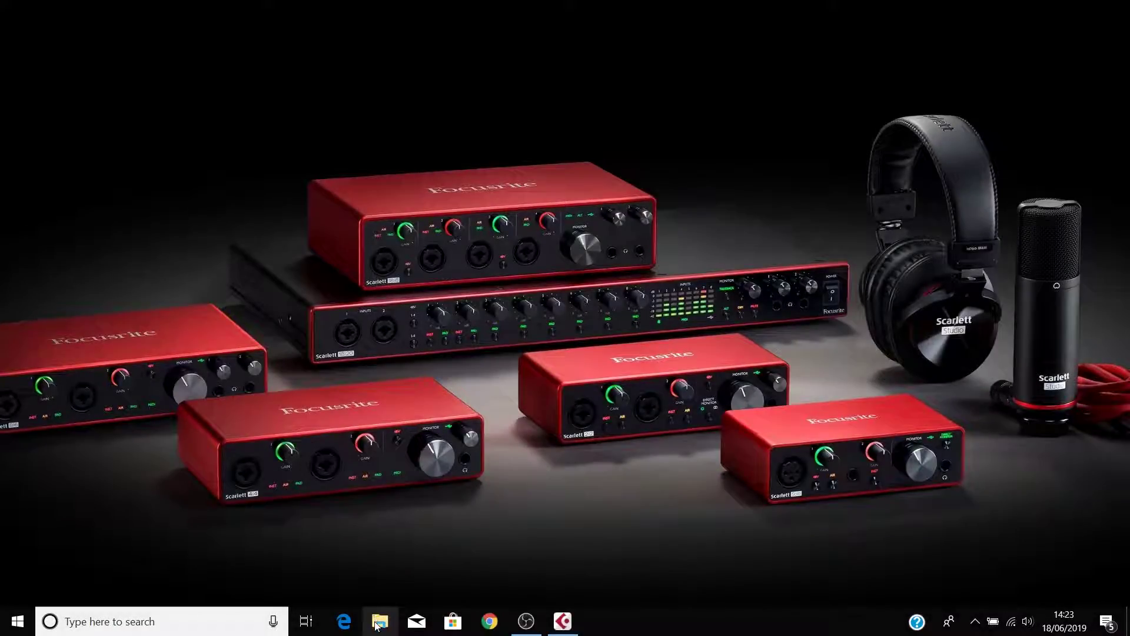
Step: Extract Focusrite Samples.zip from Downloads into its suggested Focusrite Samples folder
left_click(380, 622)
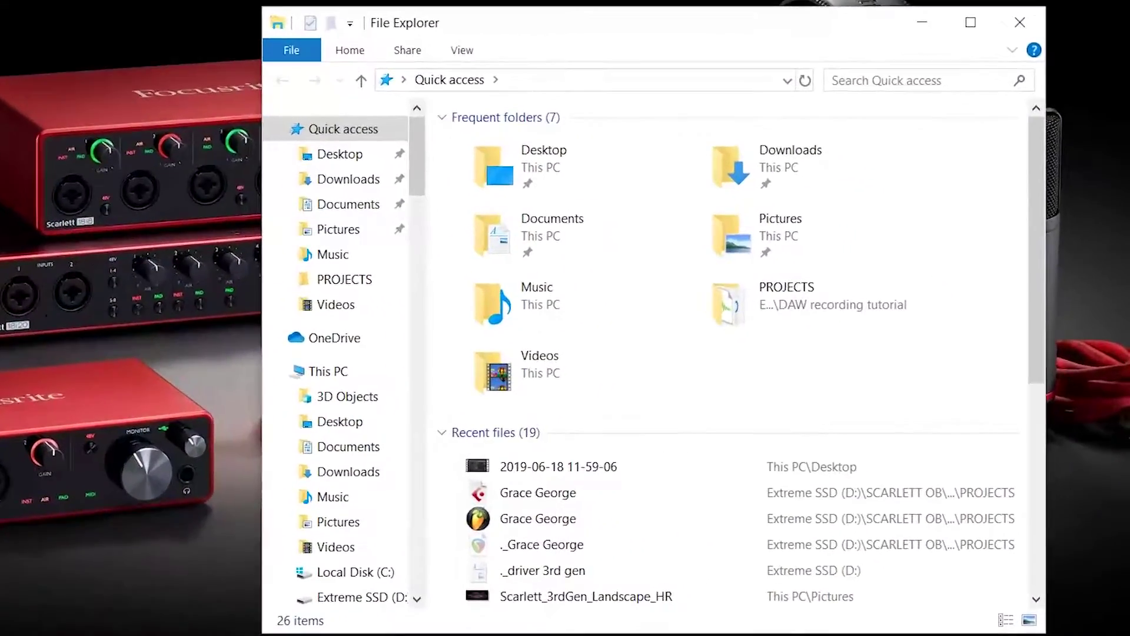
left_click(353, 181)
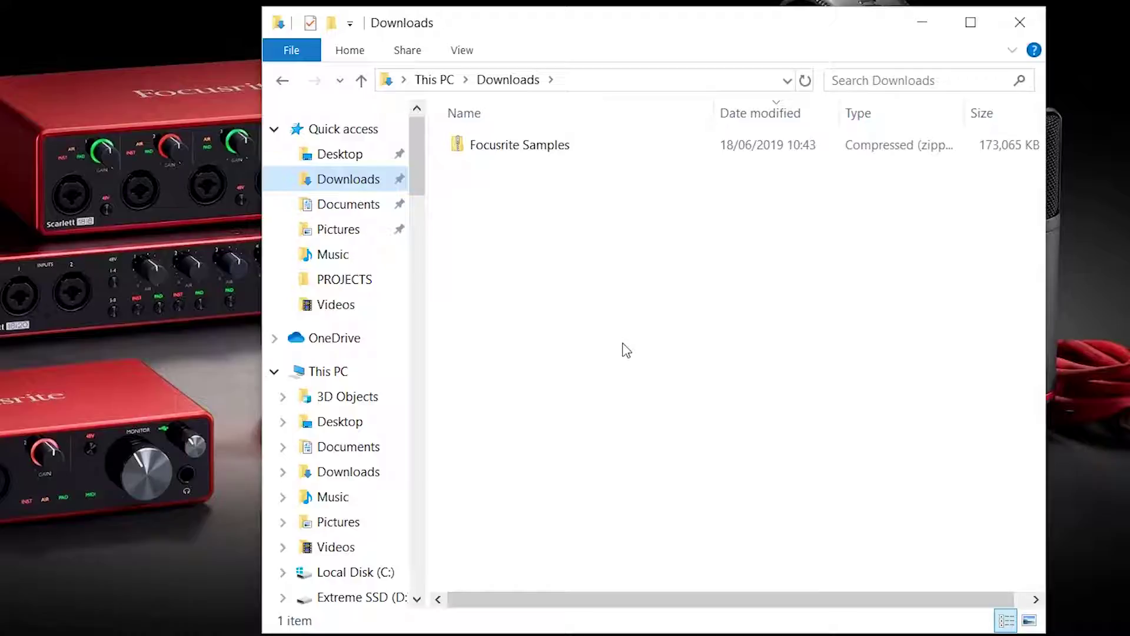
right_click(532, 143)
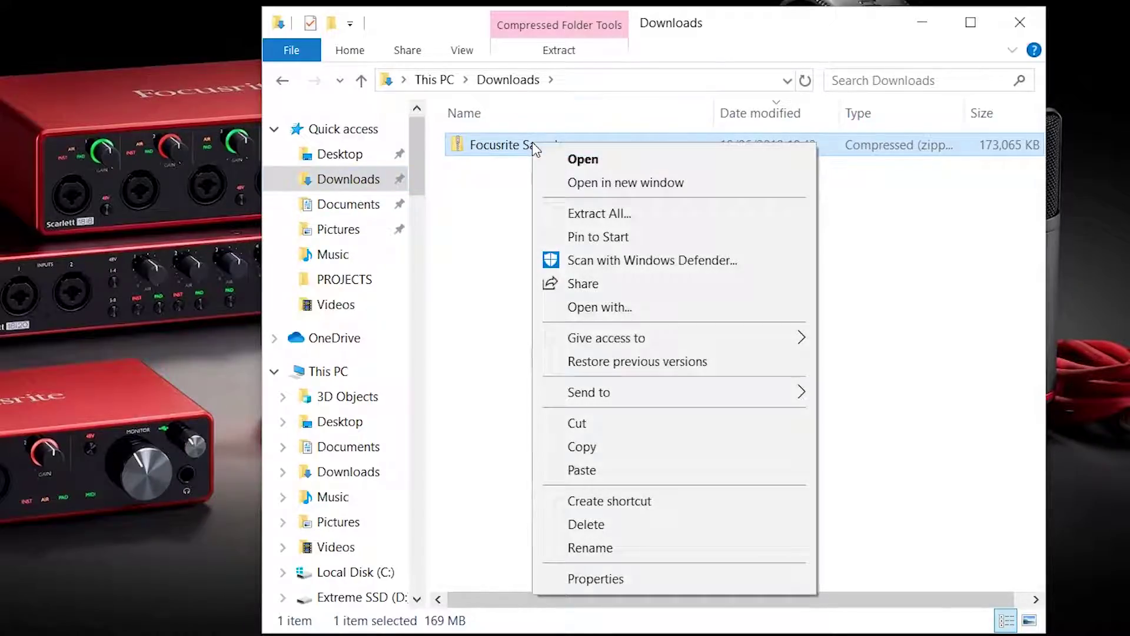
left_click(660, 213)
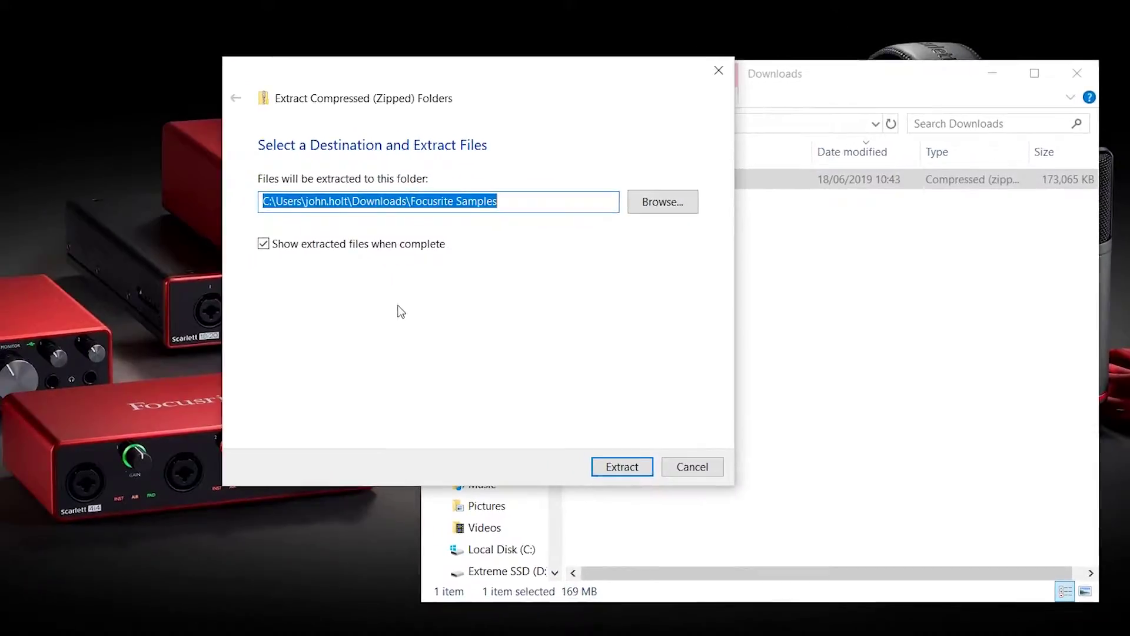
left_click(654, 465)
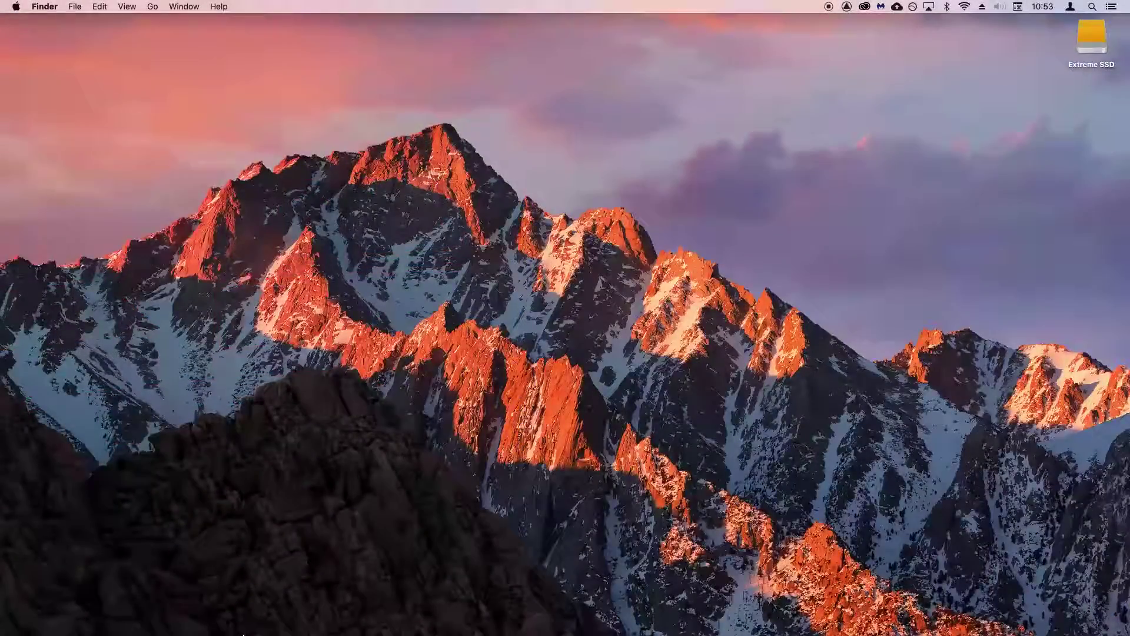
Step: Expand Focusrite Samples.zip in Finder's Downloads folder into a Focusrite Samples folder
mouse_move(209, 615)
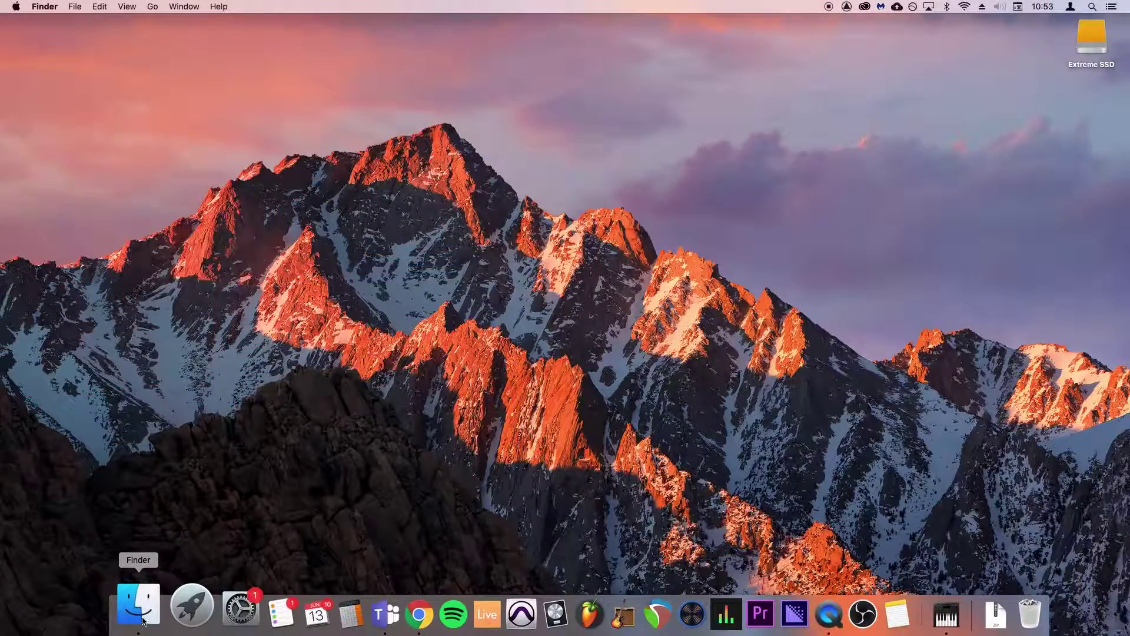
left_click(142, 612)
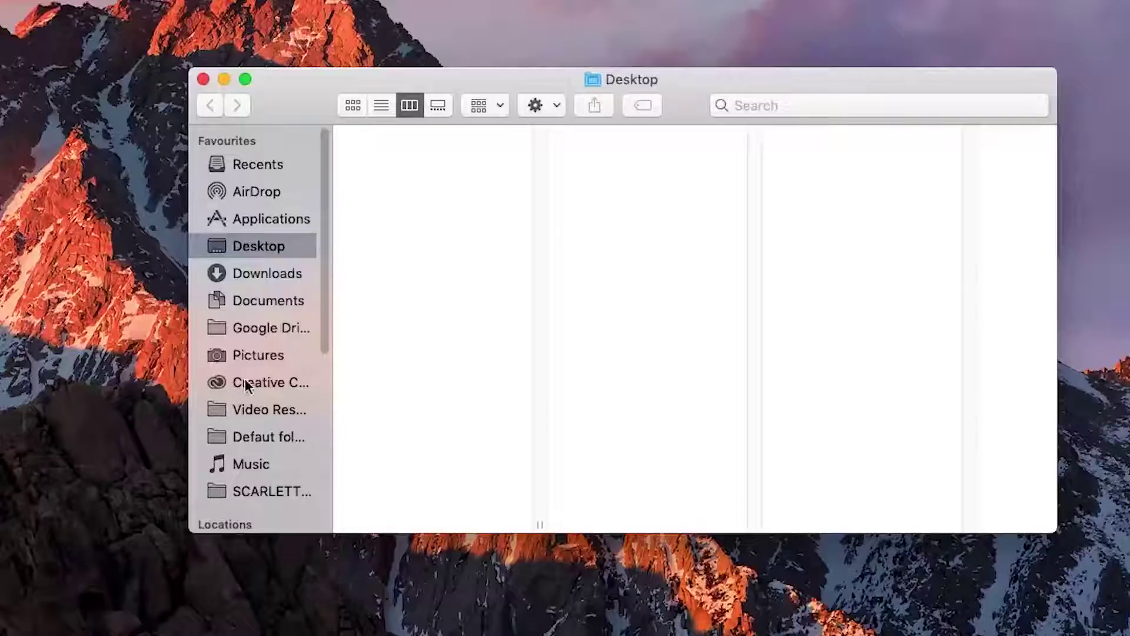
left_click(273, 271)
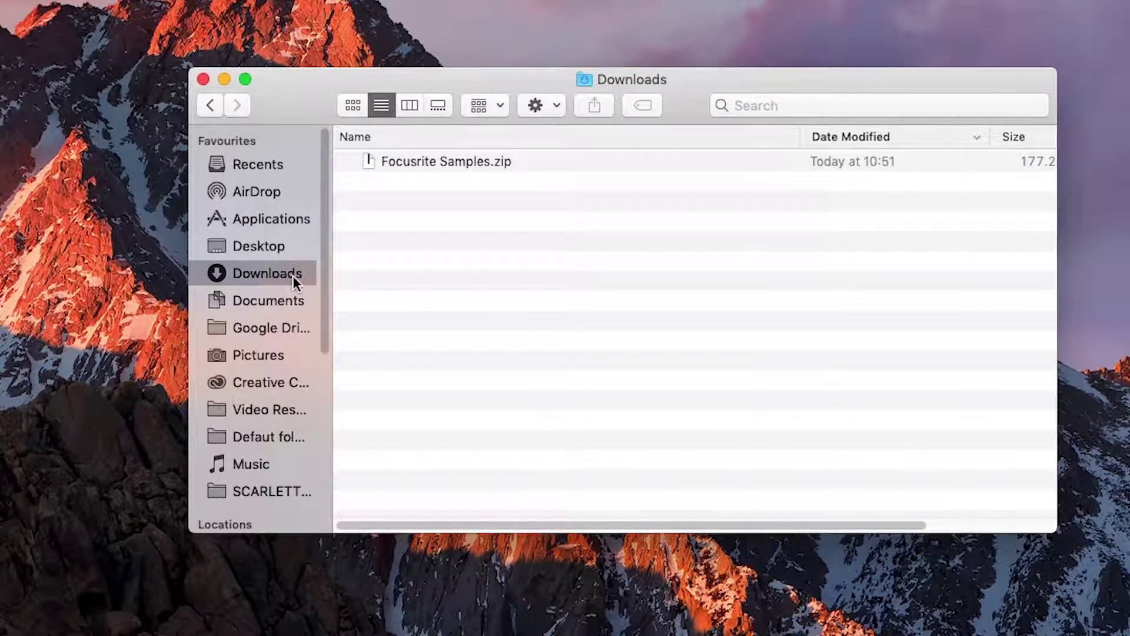
left_click(439, 163)
double_click(437, 160)
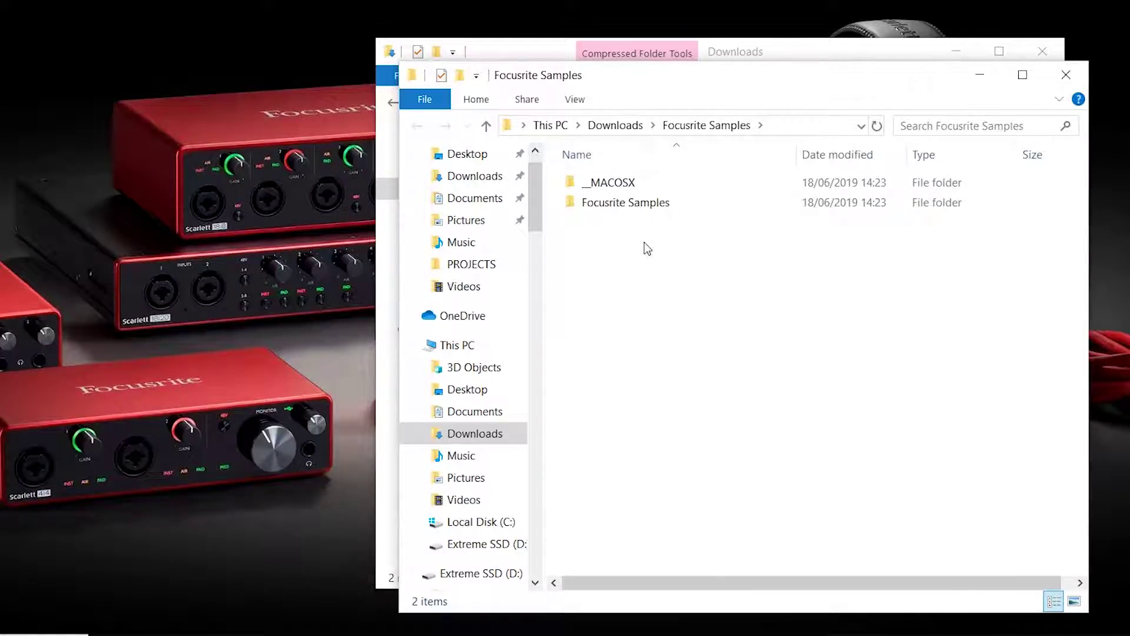
Step: Copy the Focusrite Samples folder and create a new folder named SAMPLES in Documents
right_click(634, 207)
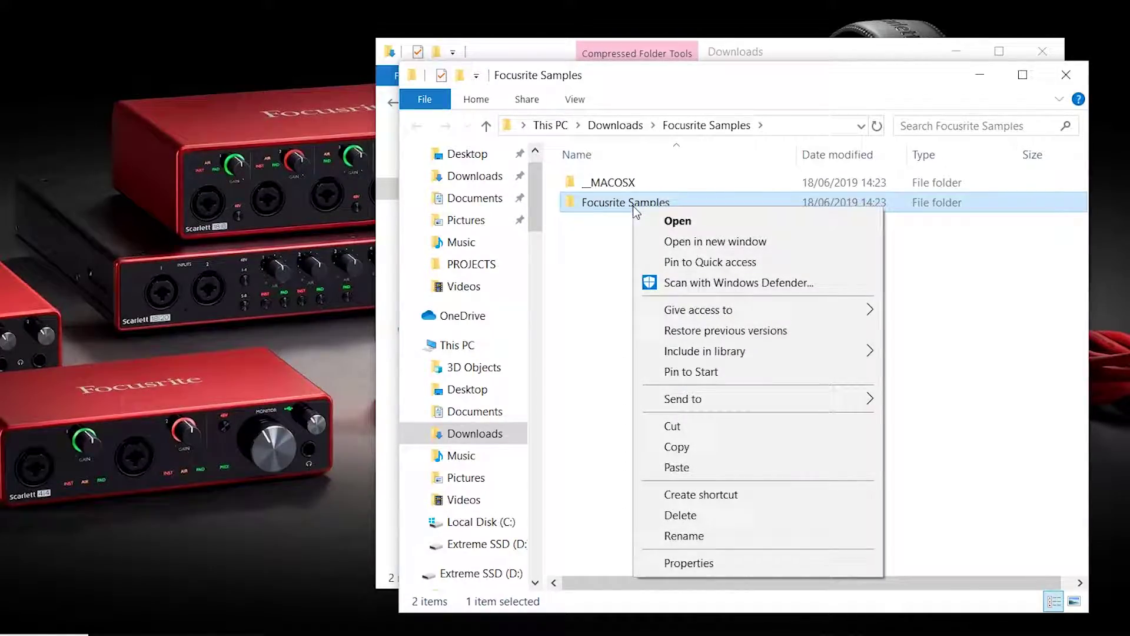
left_click(704, 448)
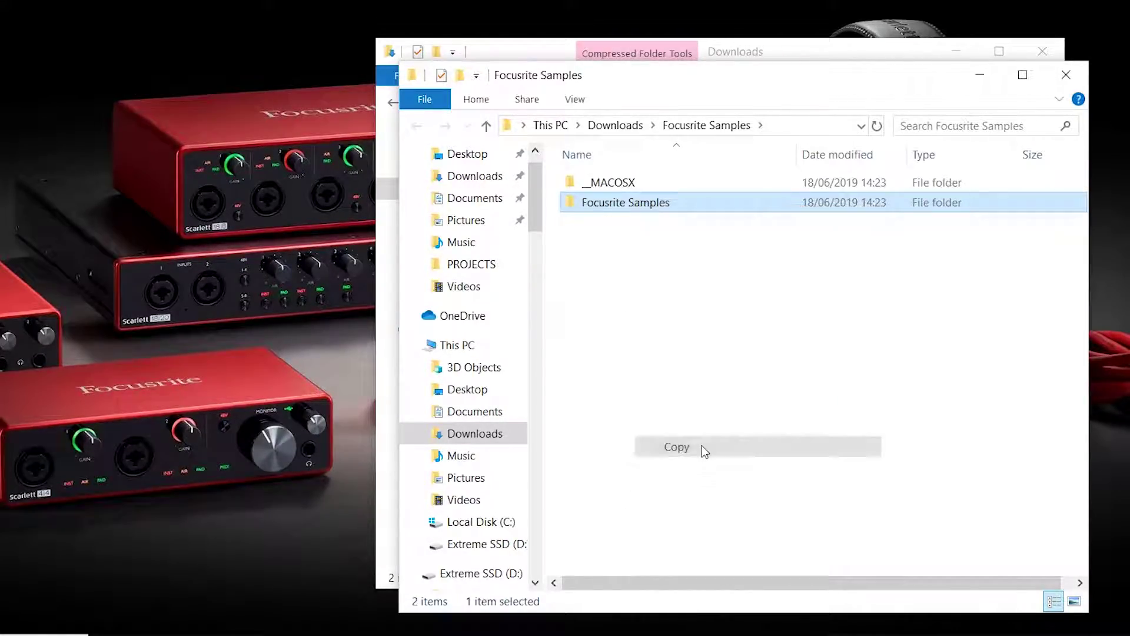
left_click(511, 49)
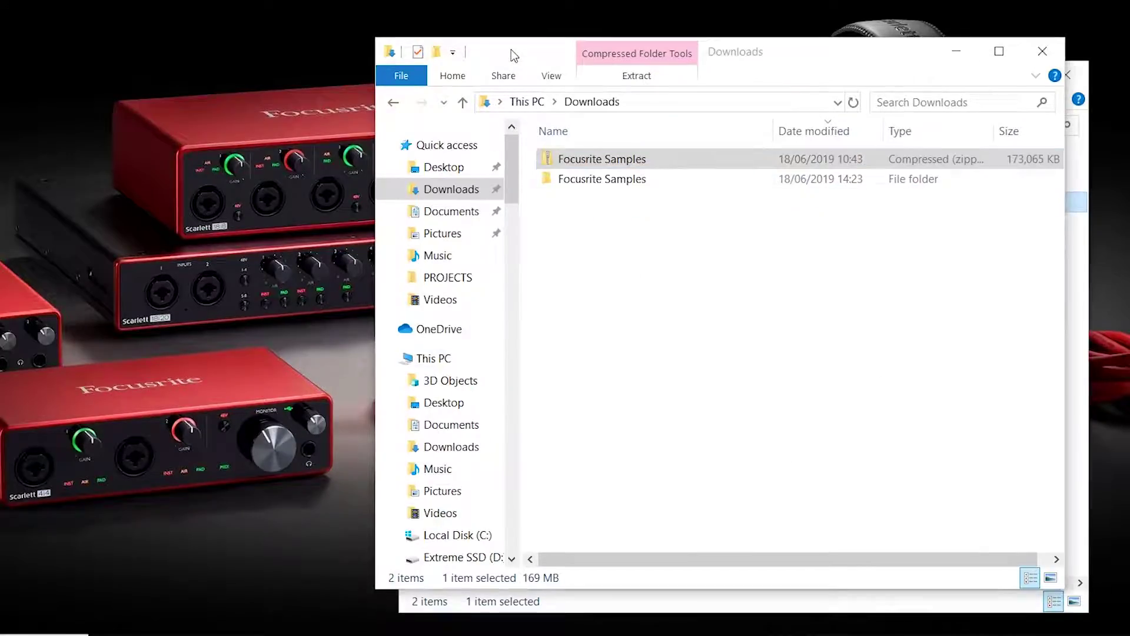
left_click(451, 211)
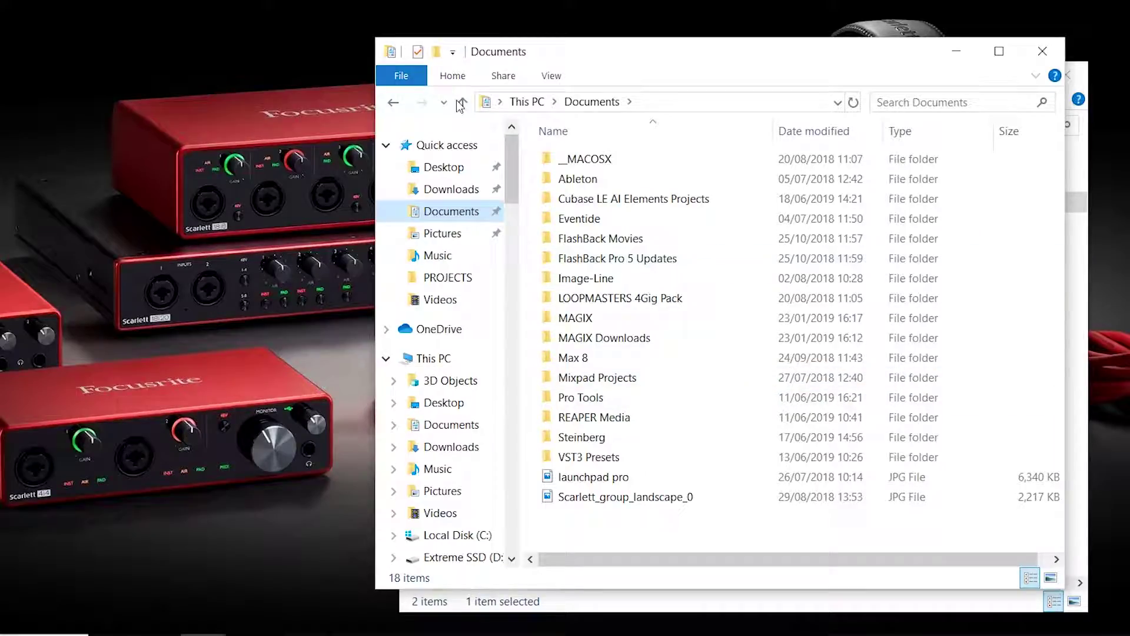
left_click(436, 54)
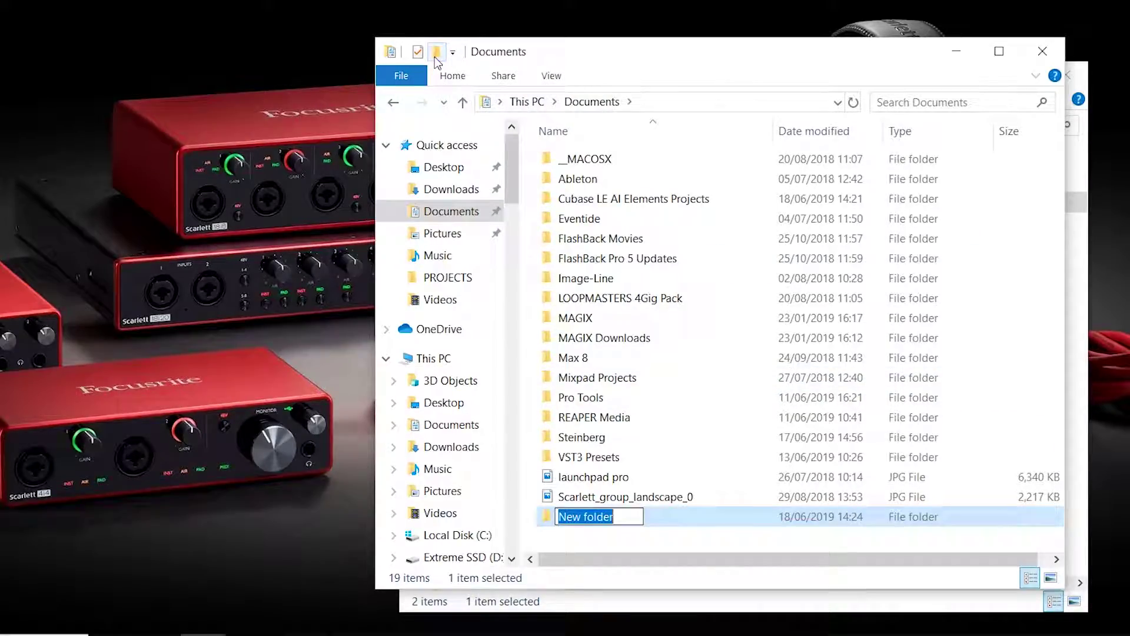
type("SAMPLES")
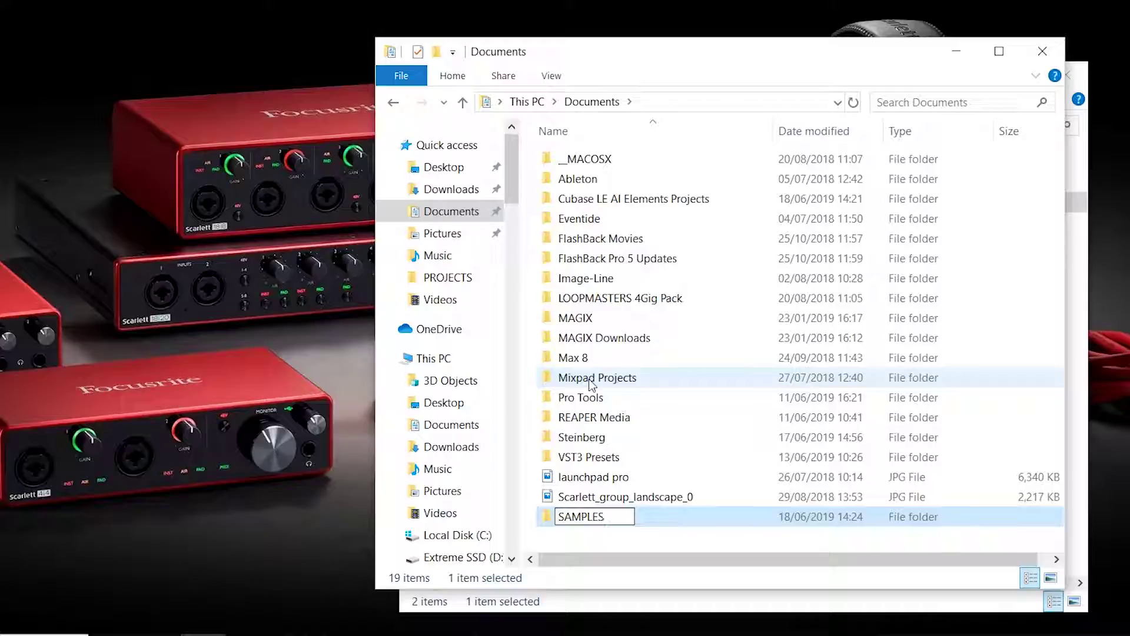
key("Return")
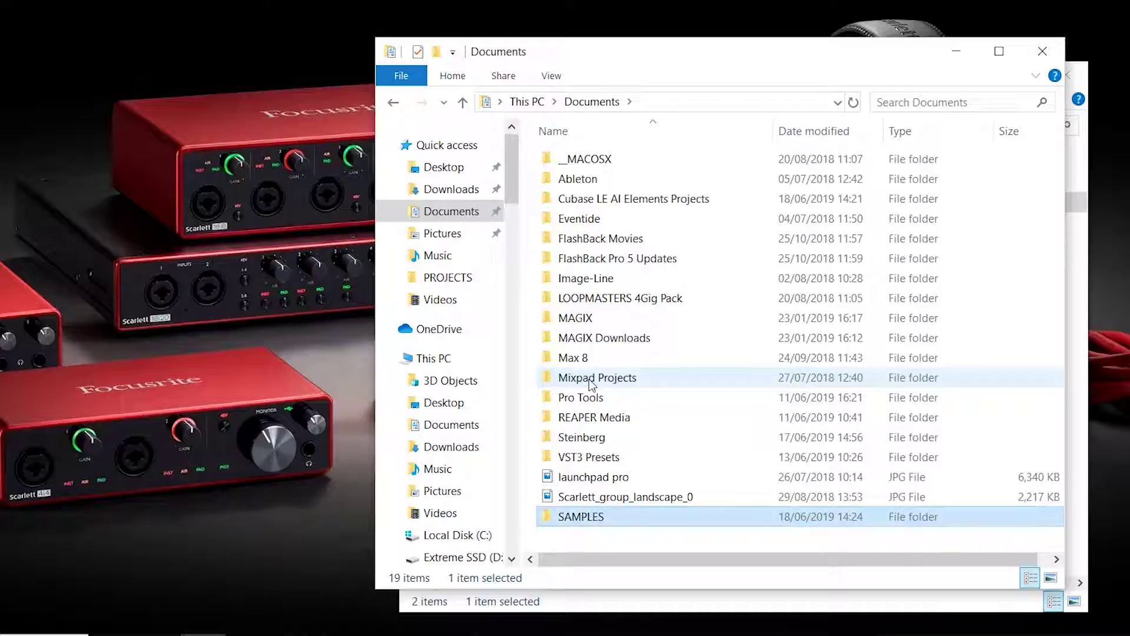
Step: Paste the Focusrite Samples folder inside the empty SAMPLES folder
double_click(604, 518)
right_click(609, 195)
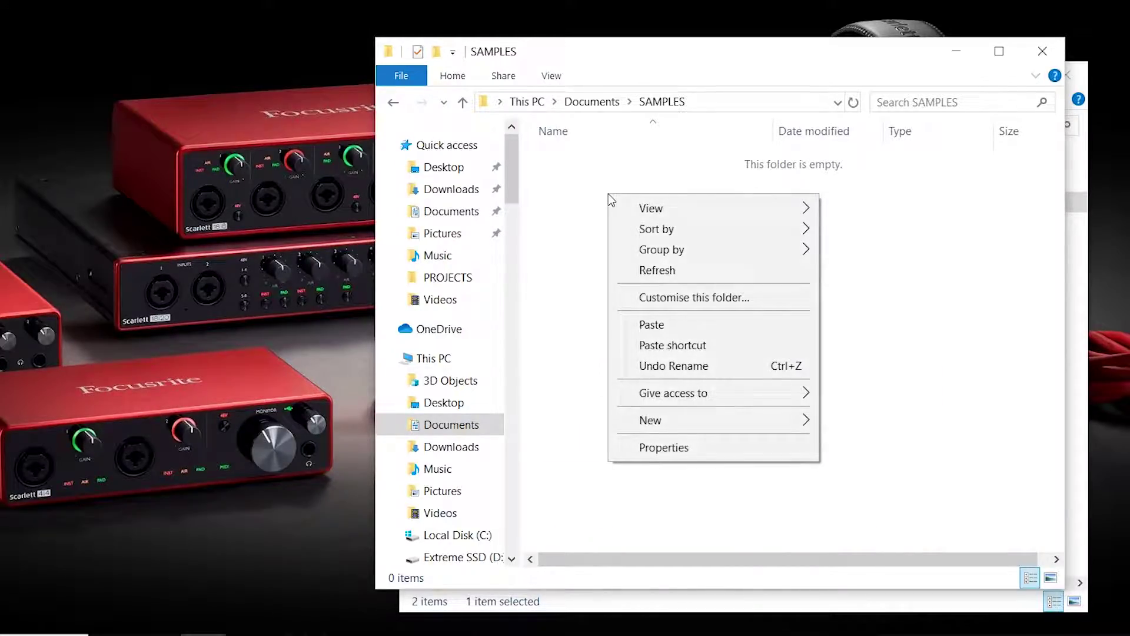
left_click(701, 333)
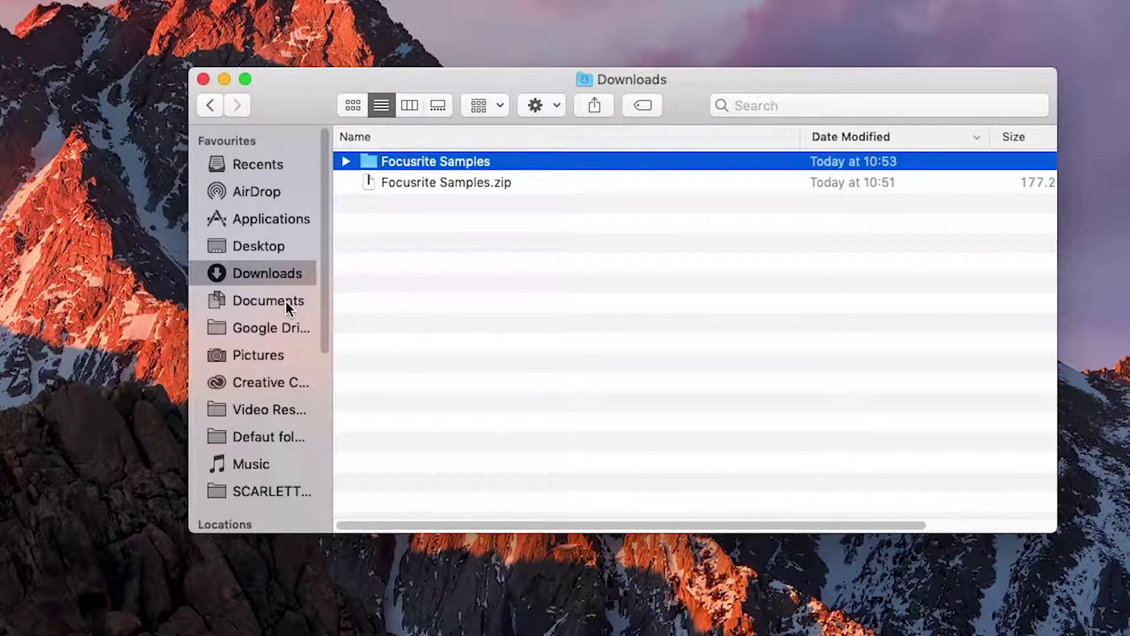
Step: Create a new folder named SAMPLES in Finder's Documents folder
left_click(286, 301)
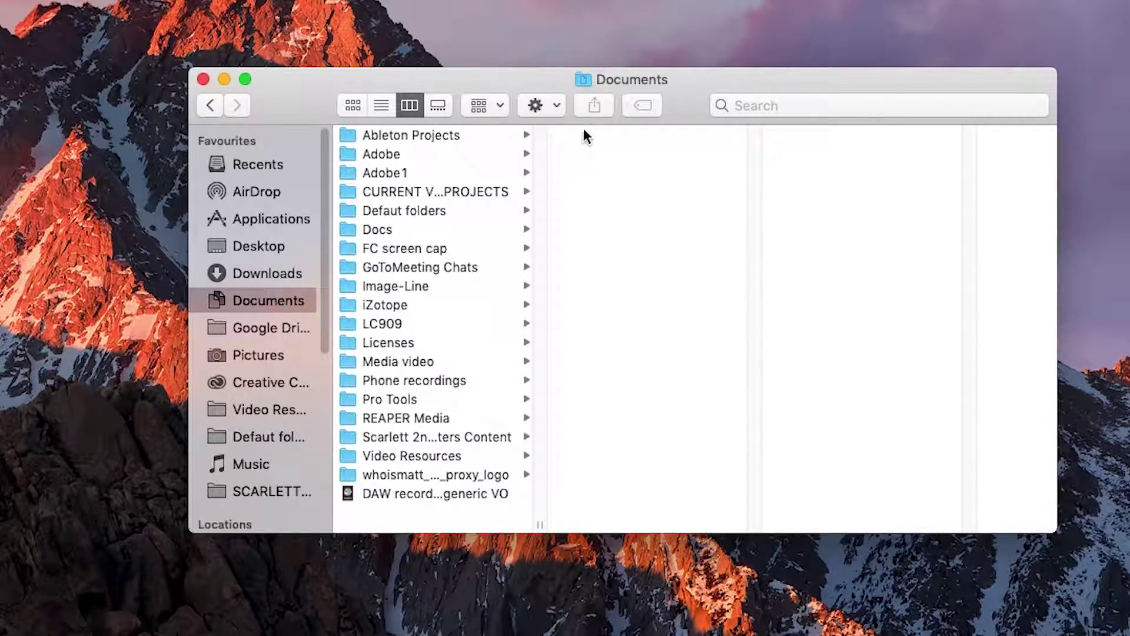
left_click(557, 103)
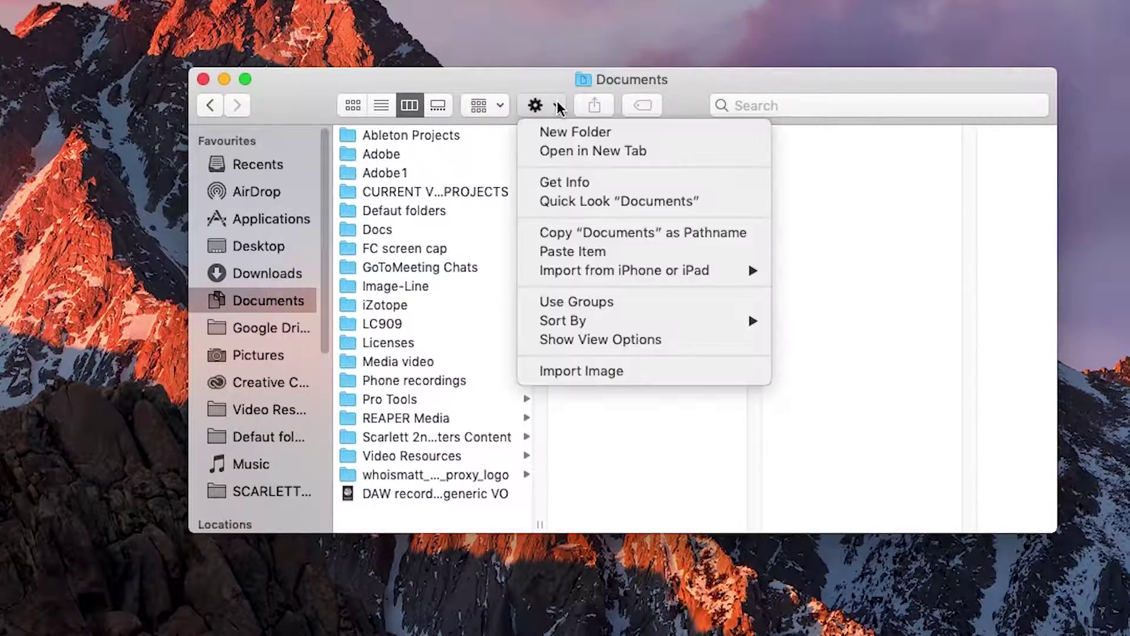
left_click(602, 135)
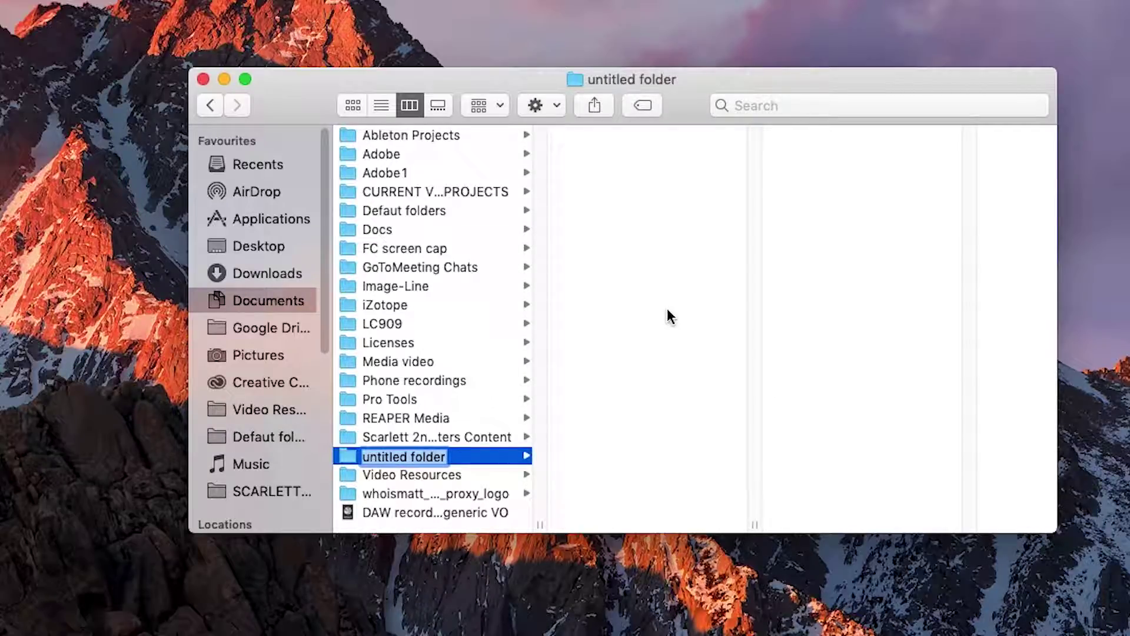
type("SAMPLES")
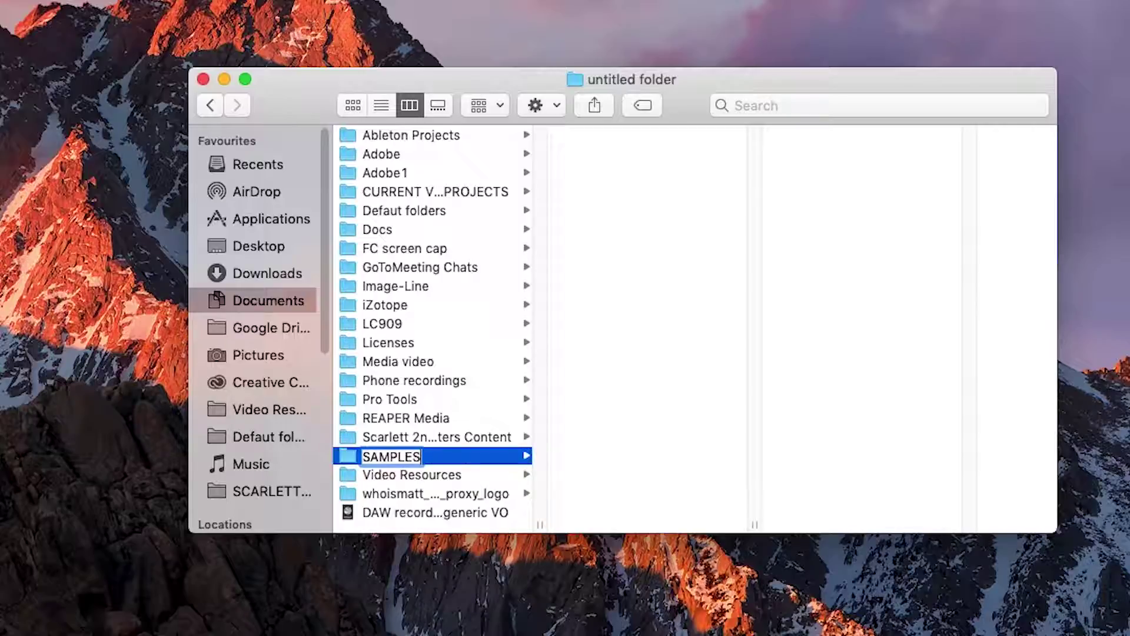
key("Return")
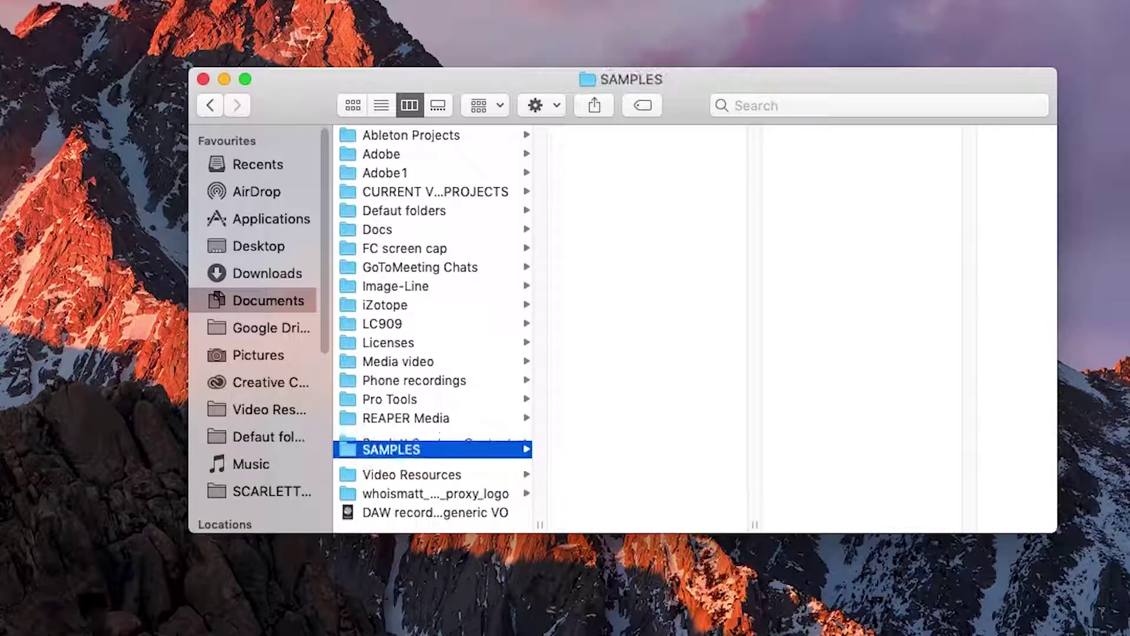
Step: Copy Focusrite Samples from Downloads and paste it into Documents/SAMPLES
left_click(278, 271)
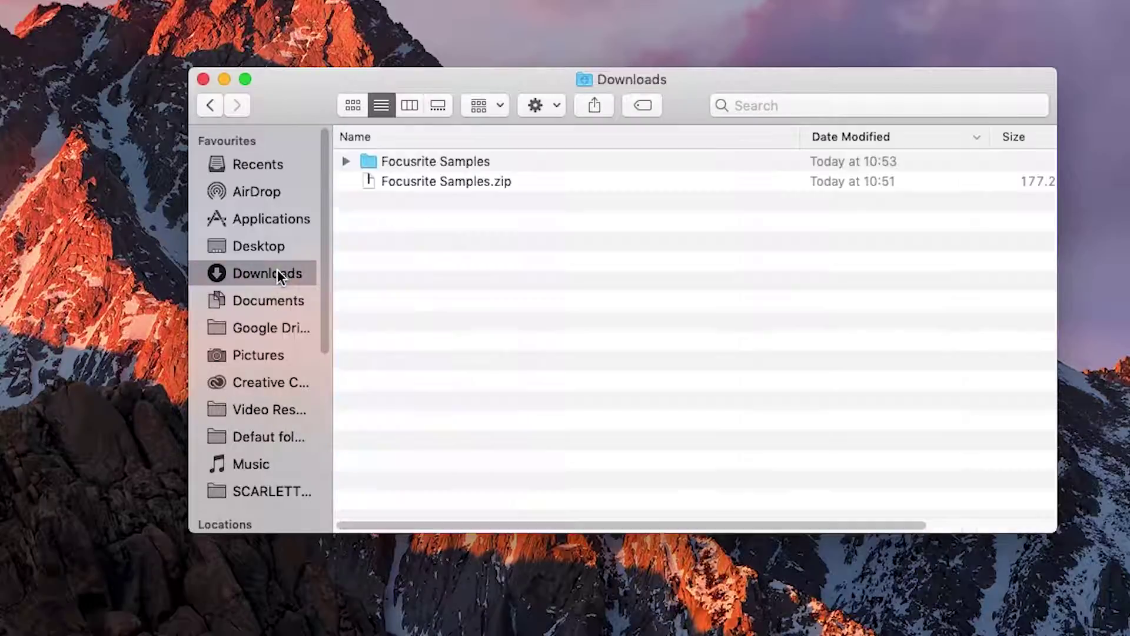
right_click(451, 160)
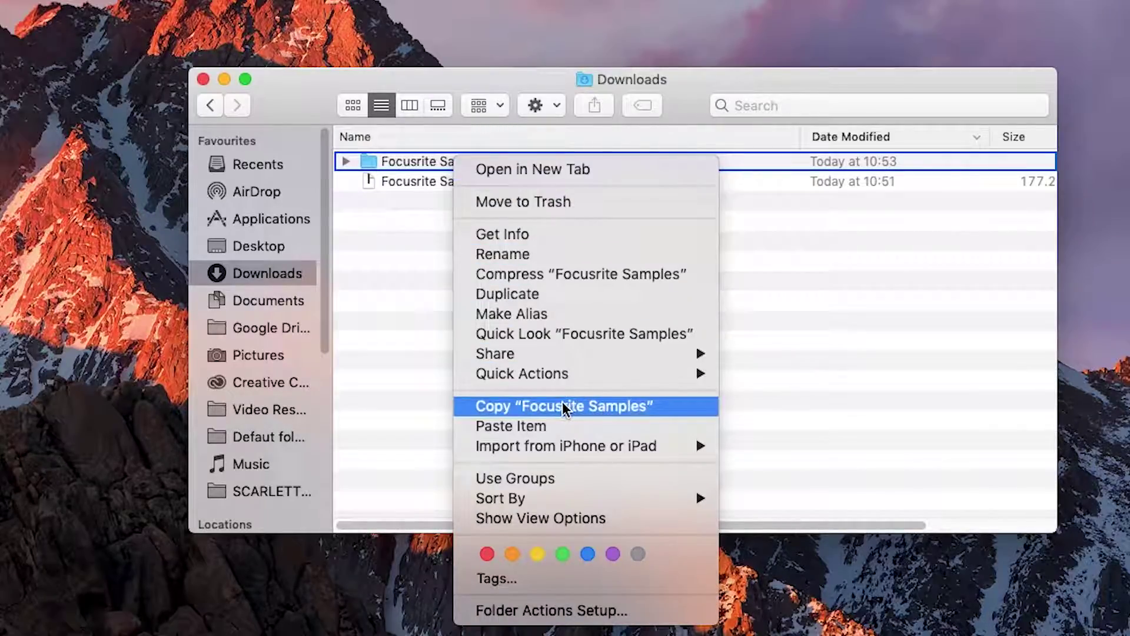
left_click(612, 409)
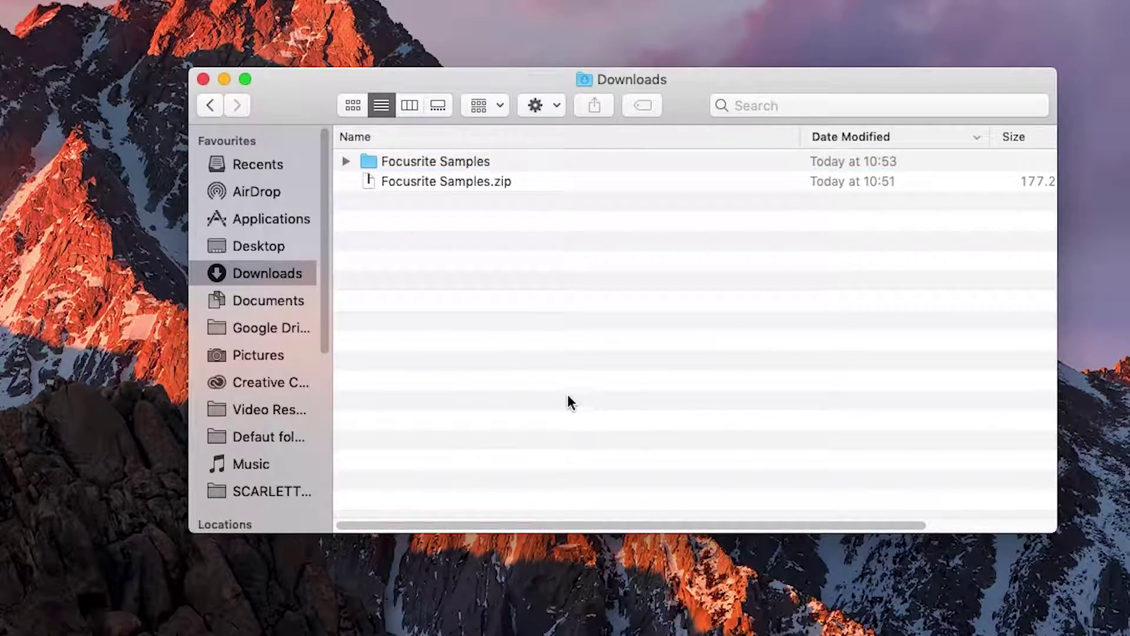
left_click(261, 301)
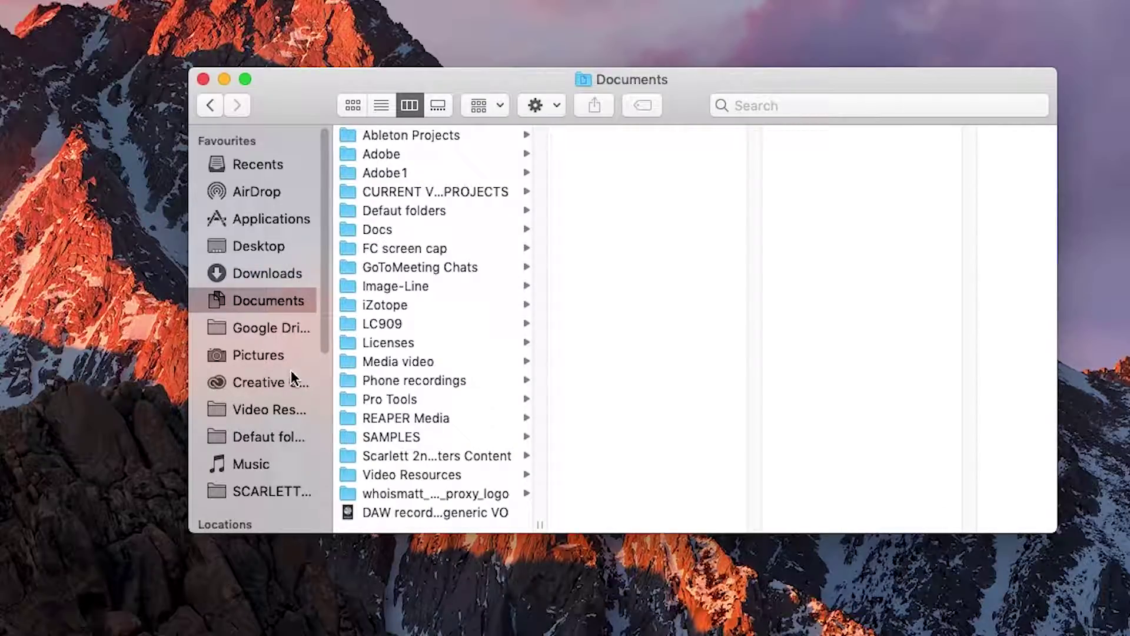
left_click(412, 437)
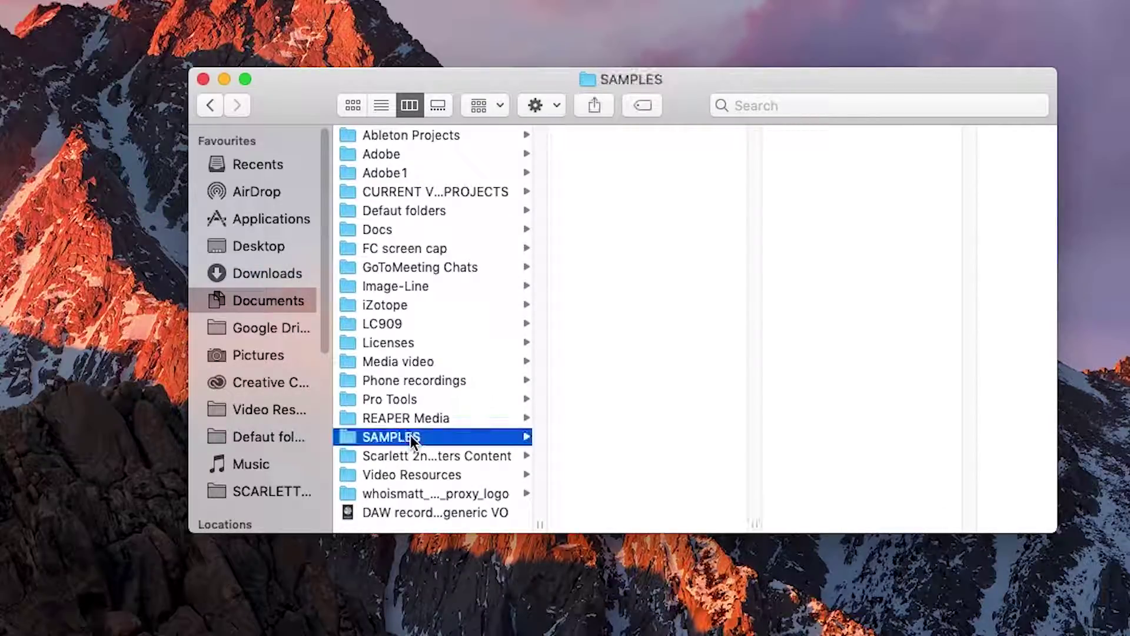
right_click(614, 150)
left_click(721, 231)
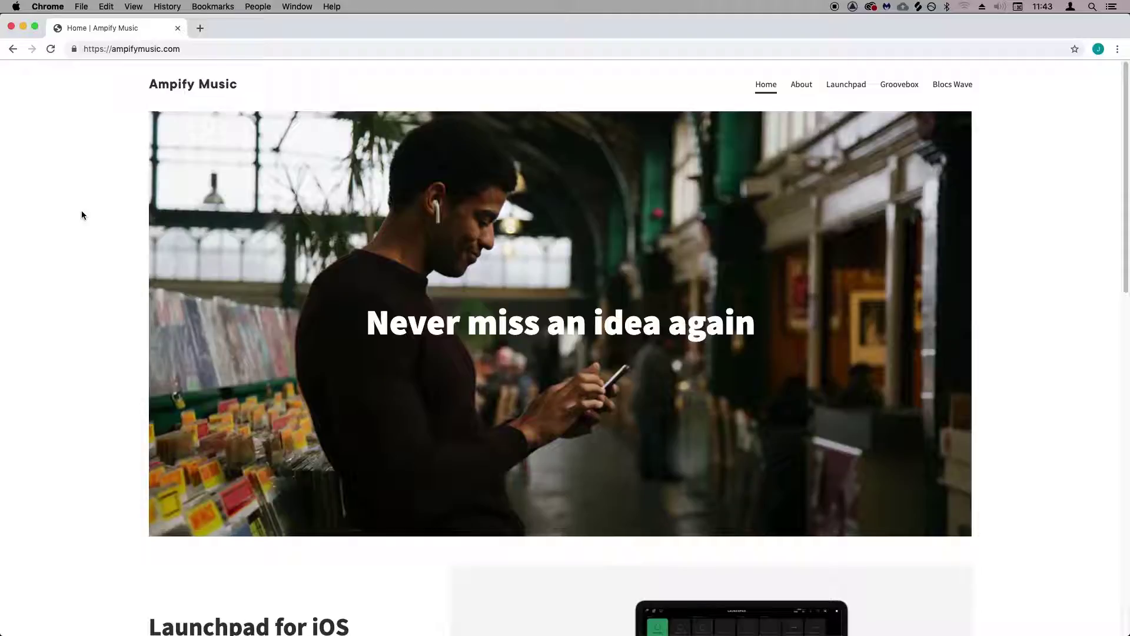
scroll(82, 214, "down", 6)
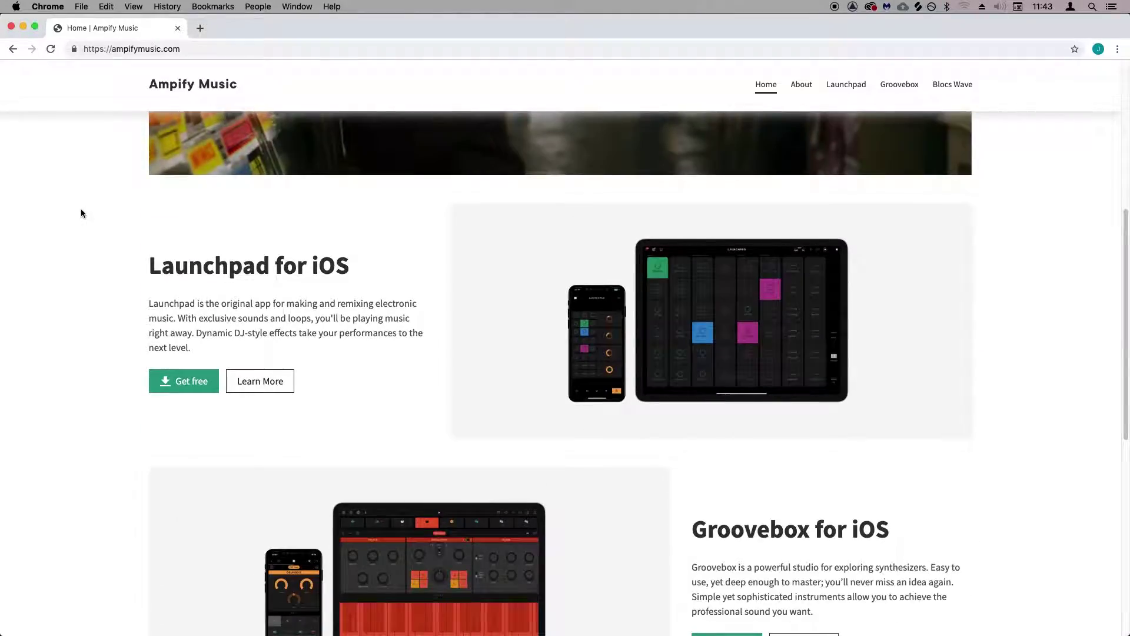
scroll(82, 214, "down", 5)
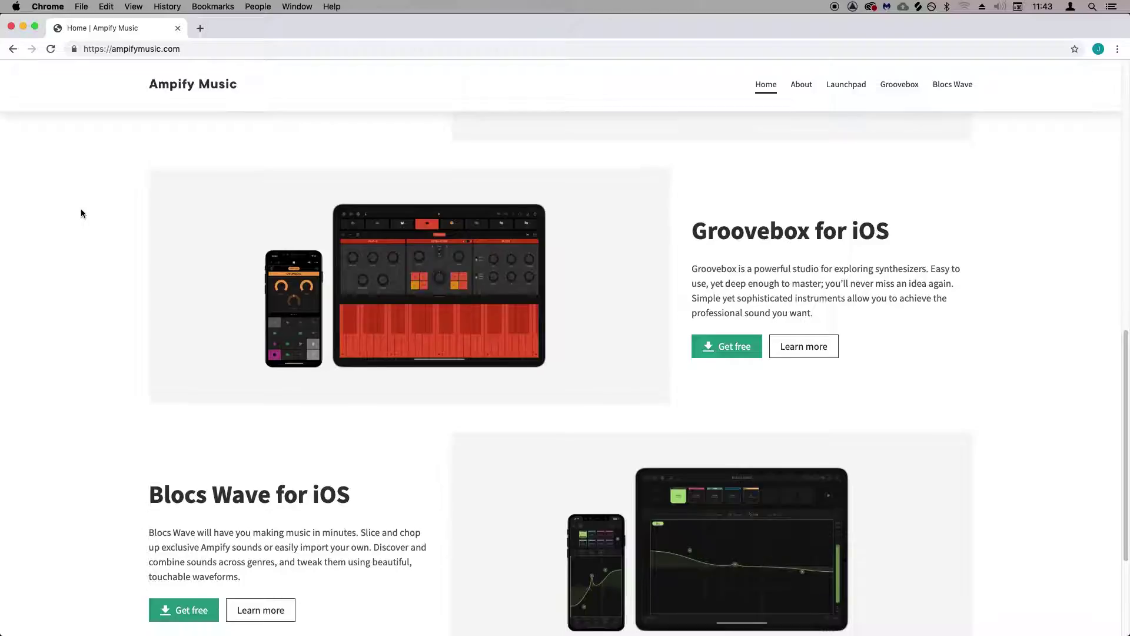
scroll(82, 214, "down", 1)
scroll(82, 214, "up", 10)
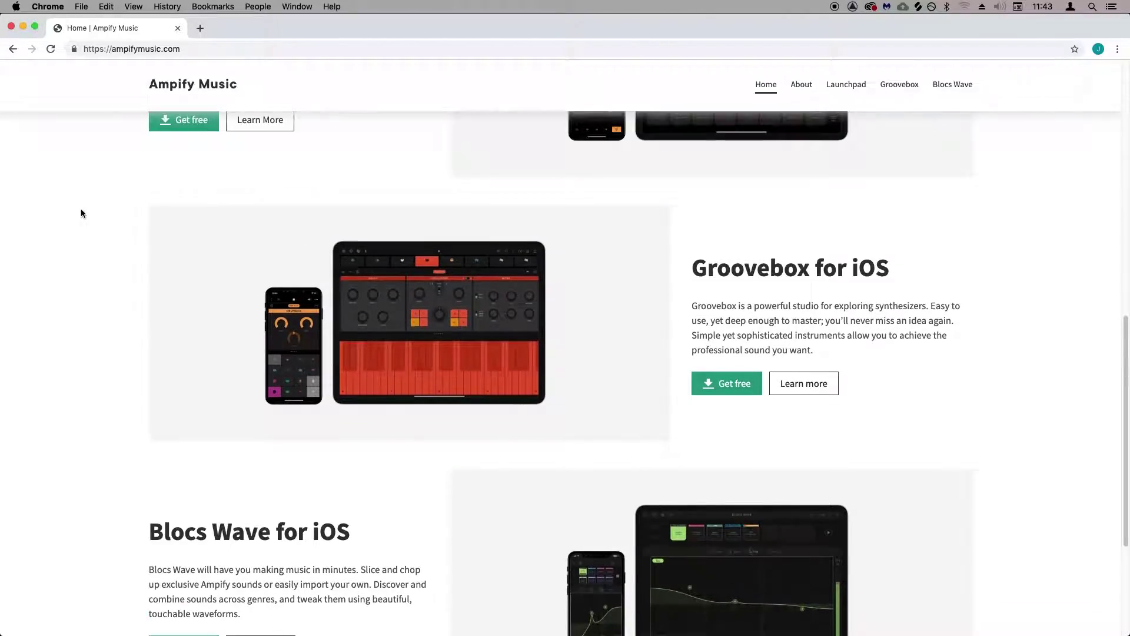
scroll(81, 213, "up", 2)
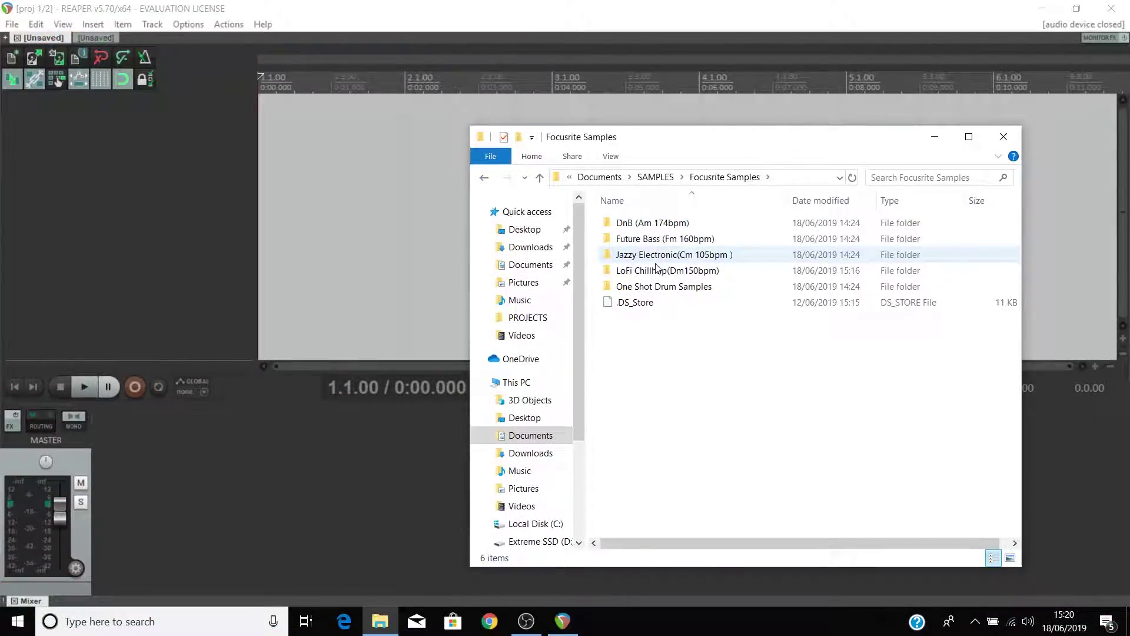
Step: Open LoFi Chillhop(Dm150bpm) and play the Drums1 150bpm loop in Groove Music
double_click(657, 272)
double_click(644, 302)
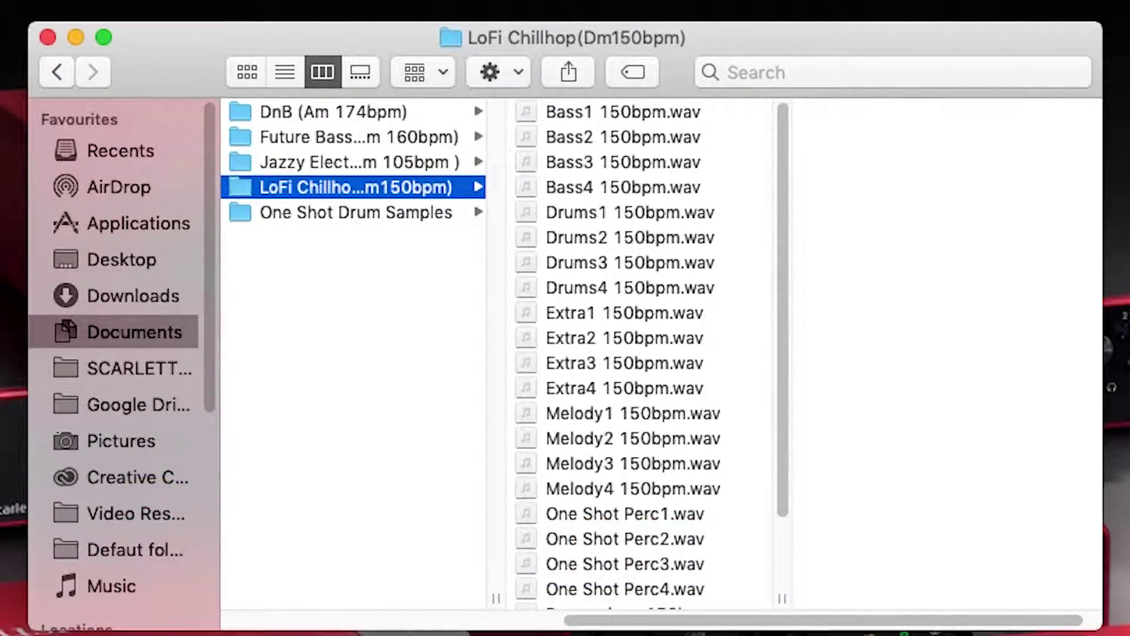
Step: Preview Drums1 150bpm.wav in Quick Look, then list the Jazzy Electronic(Cm 105bpm) loops
left_click(739, 212)
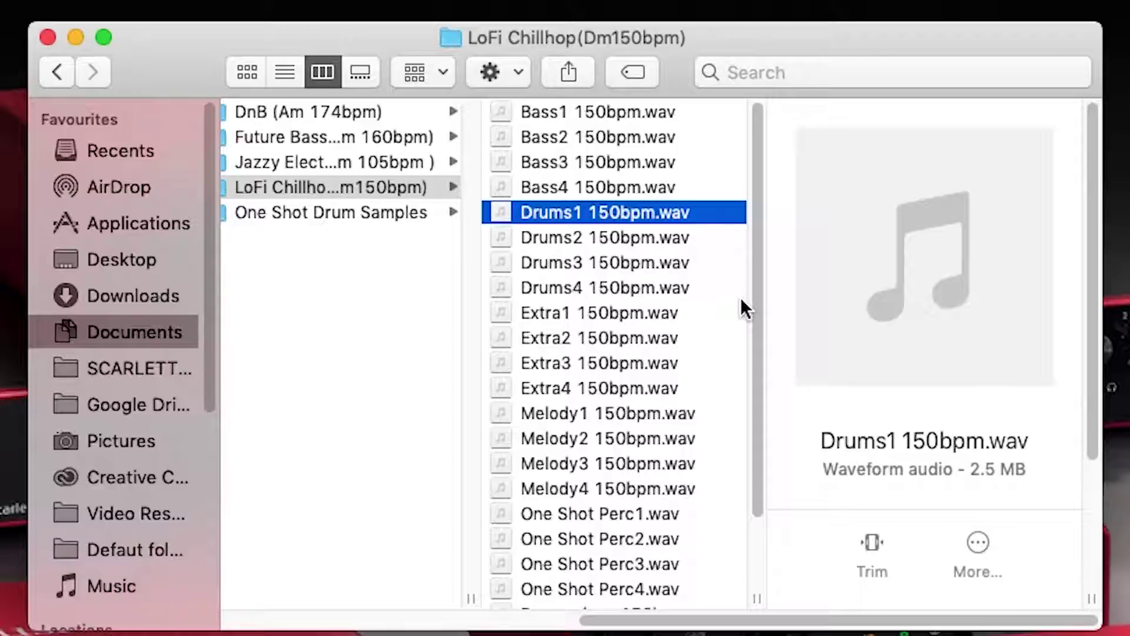
key("space")
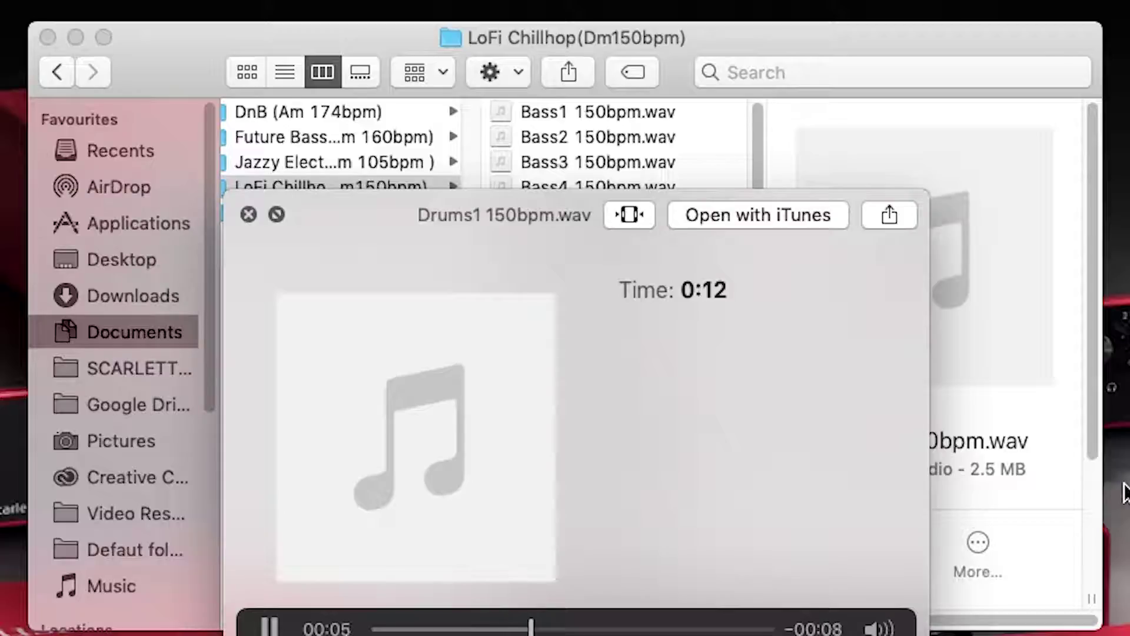
key("space")
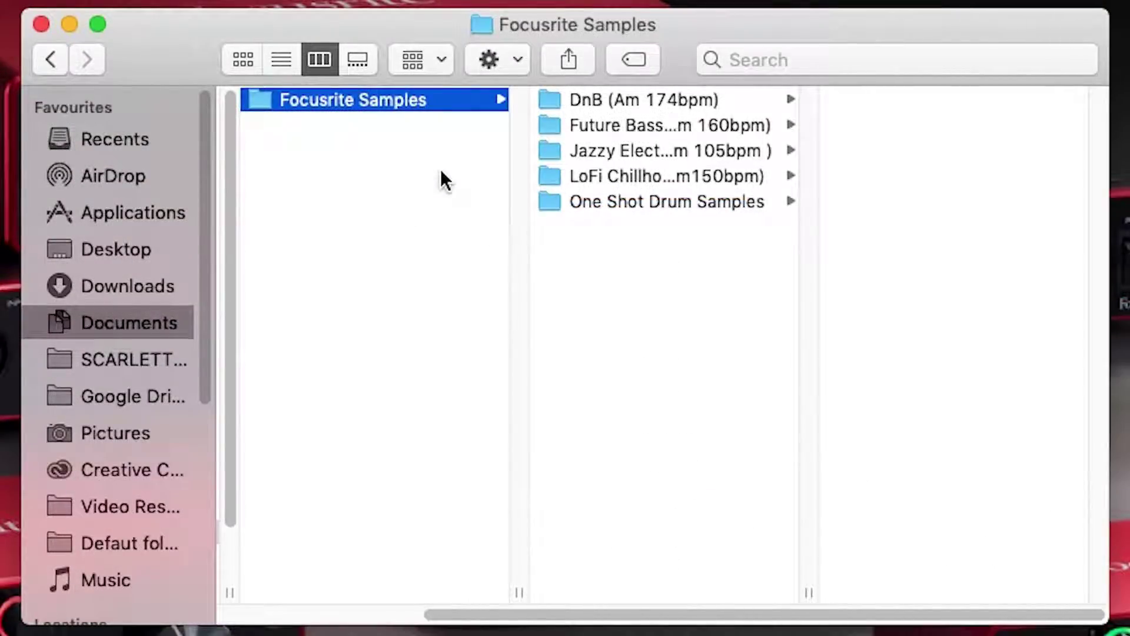
left_click(701, 151)
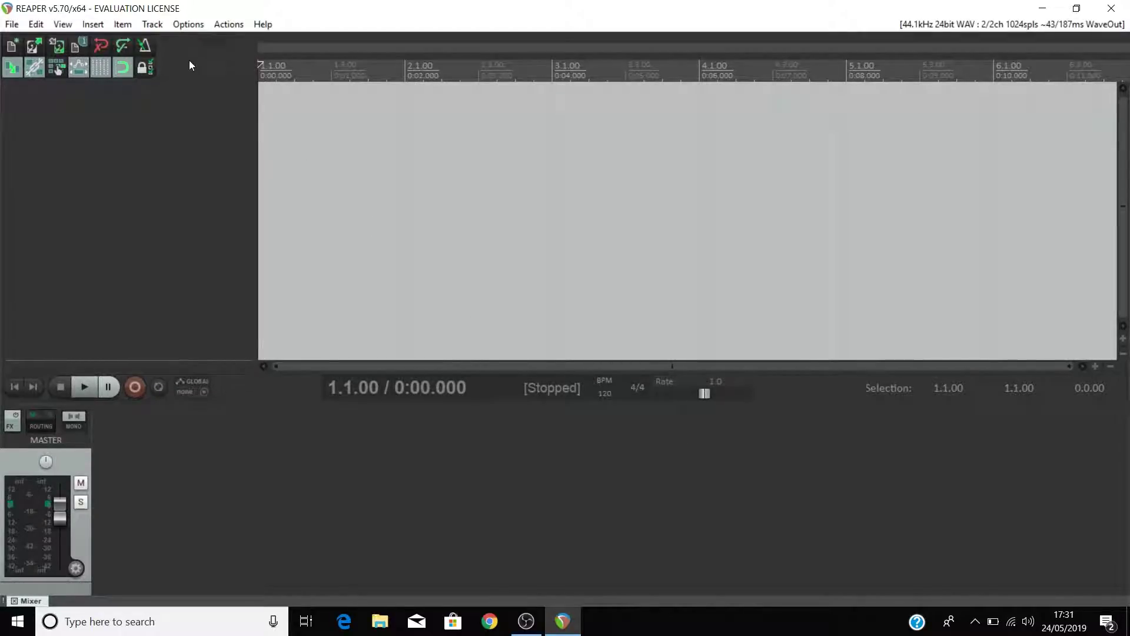
Step: In Preferences > Audio > Device, set ASIO with Focusrite USB ASIO, keeping Scarlett 6i6 USB
left_click(187, 24)
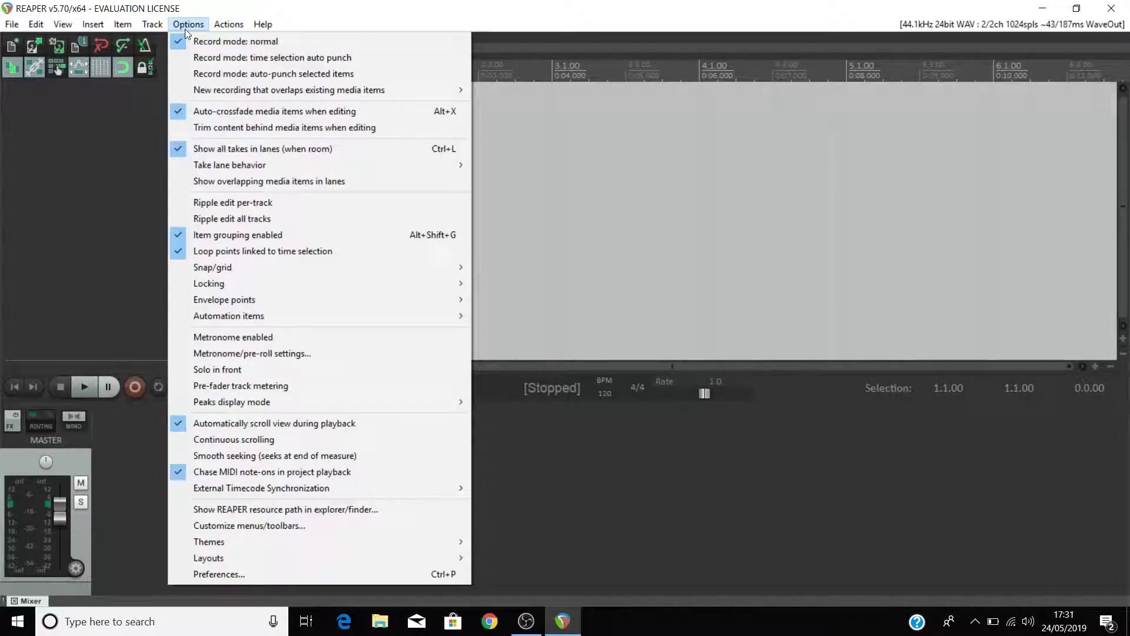
left_click(265, 575)
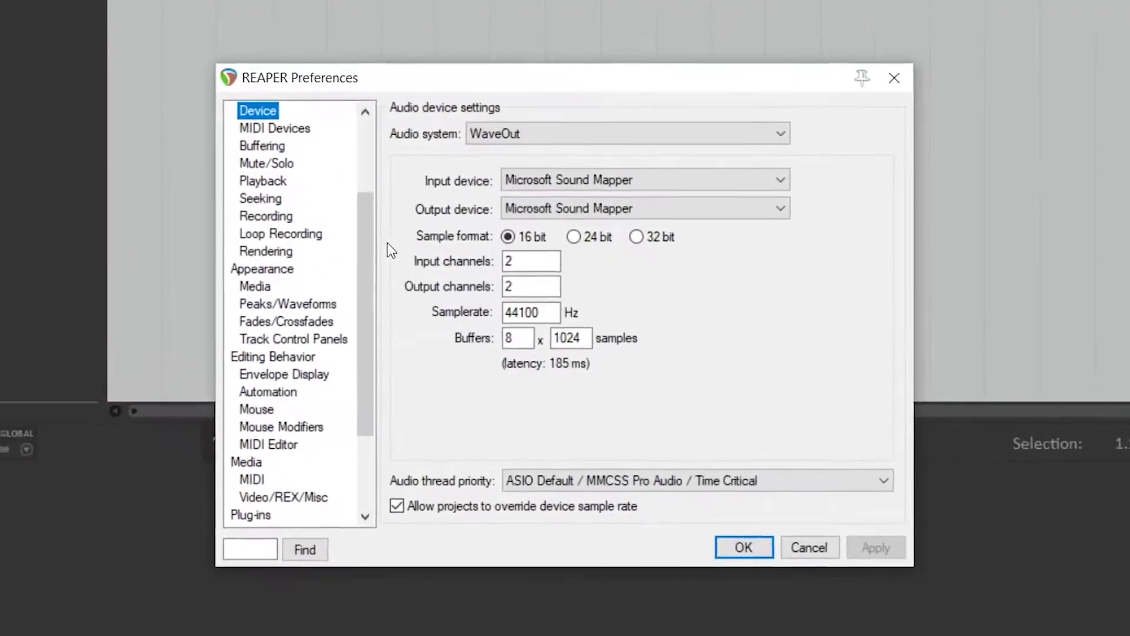
left_click_drag(363, 225, 363, 180)
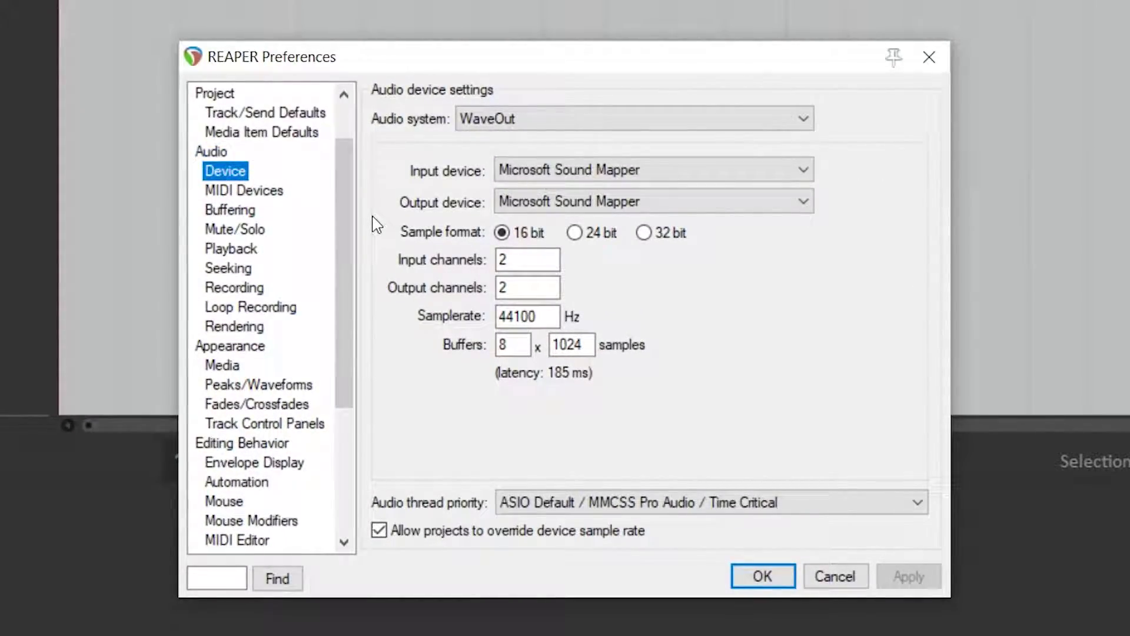
left_click(233, 172)
left_click(540, 117)
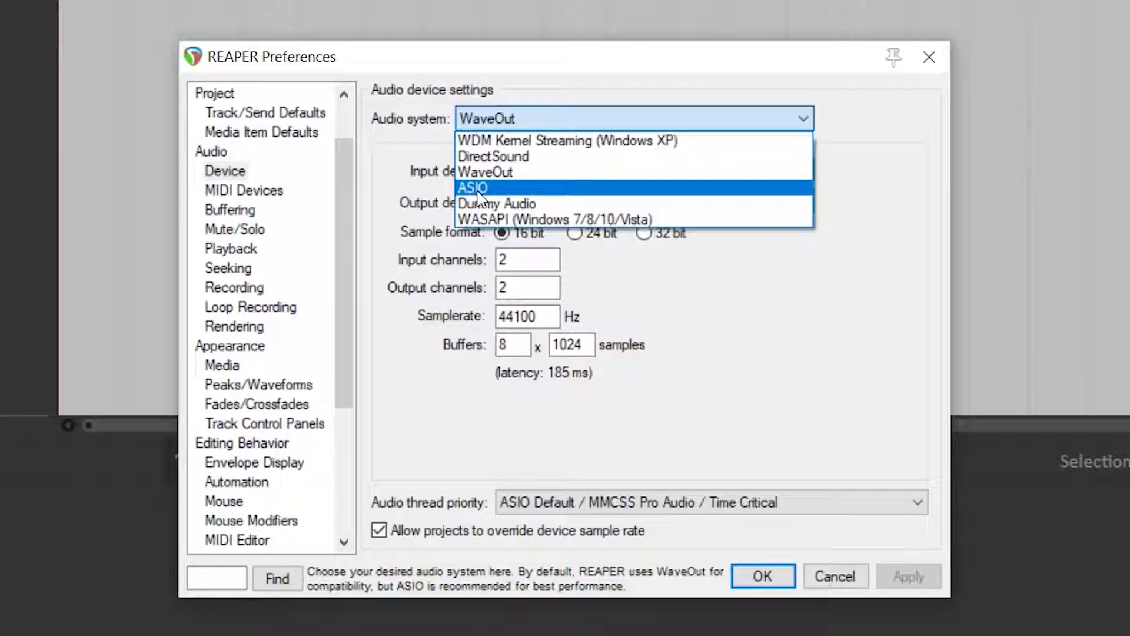
left_click(480, 189)
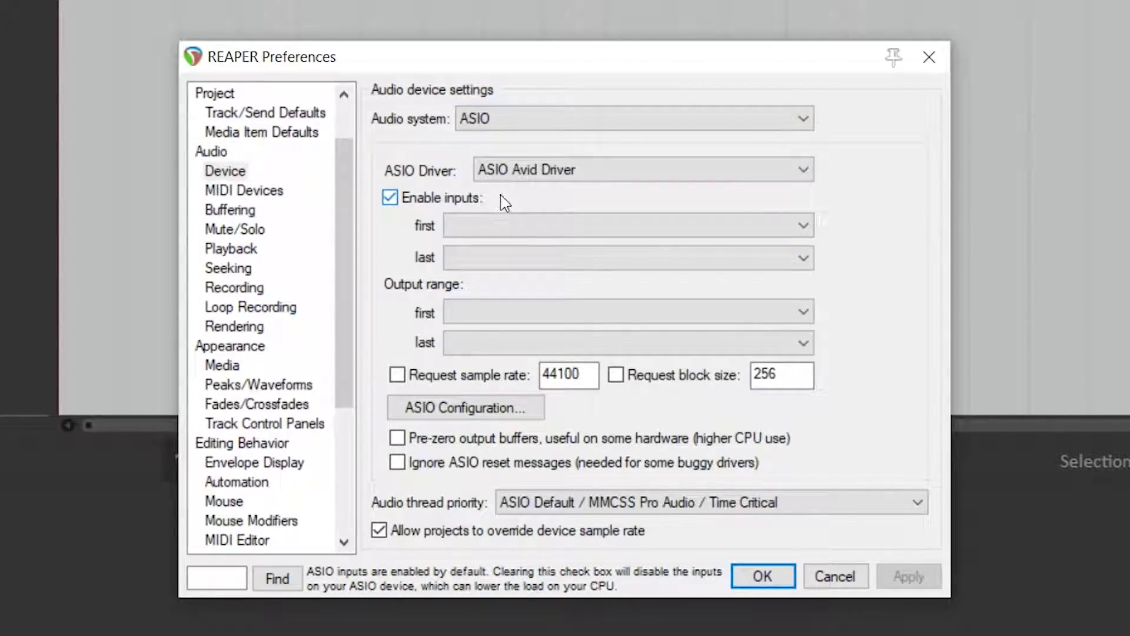
left_click(605, 172)
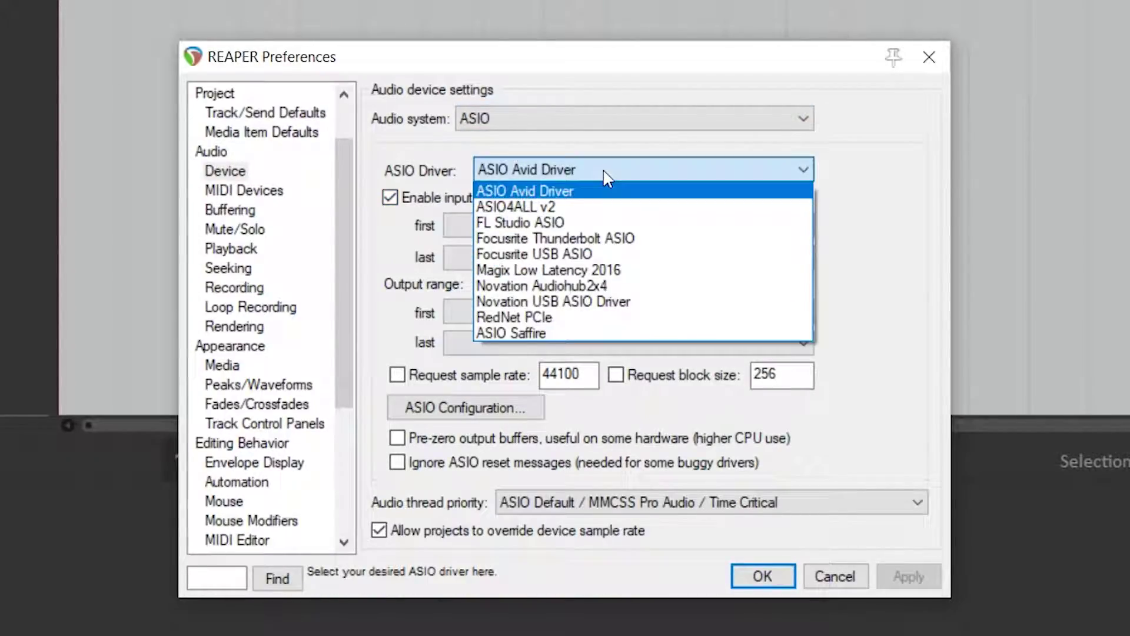
left_click(599, 258)
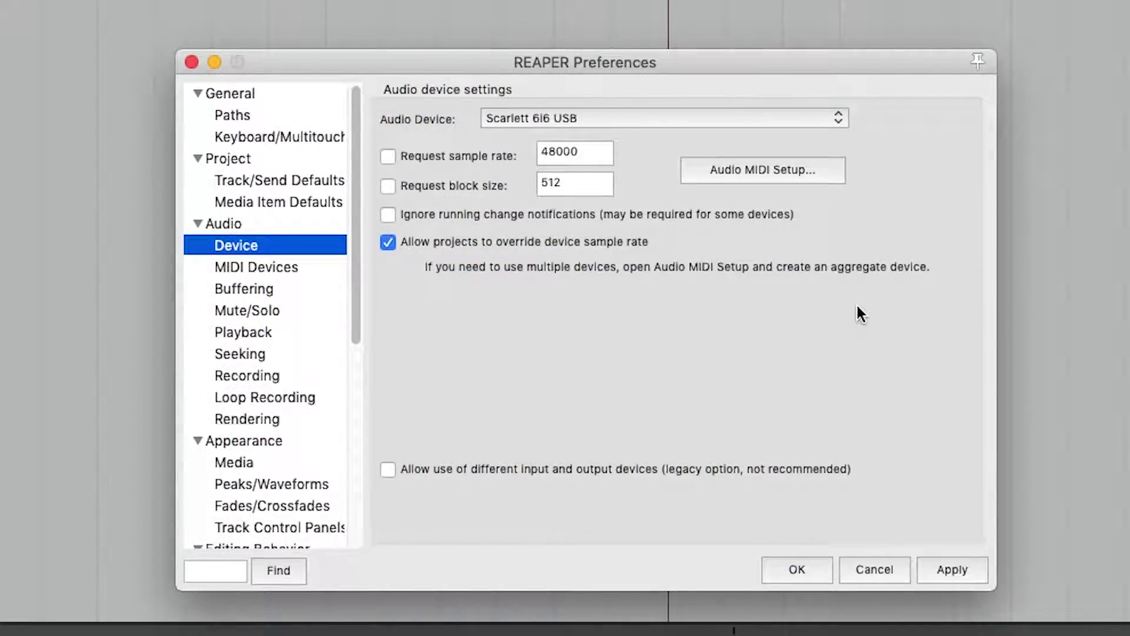
left_click(693, 122)
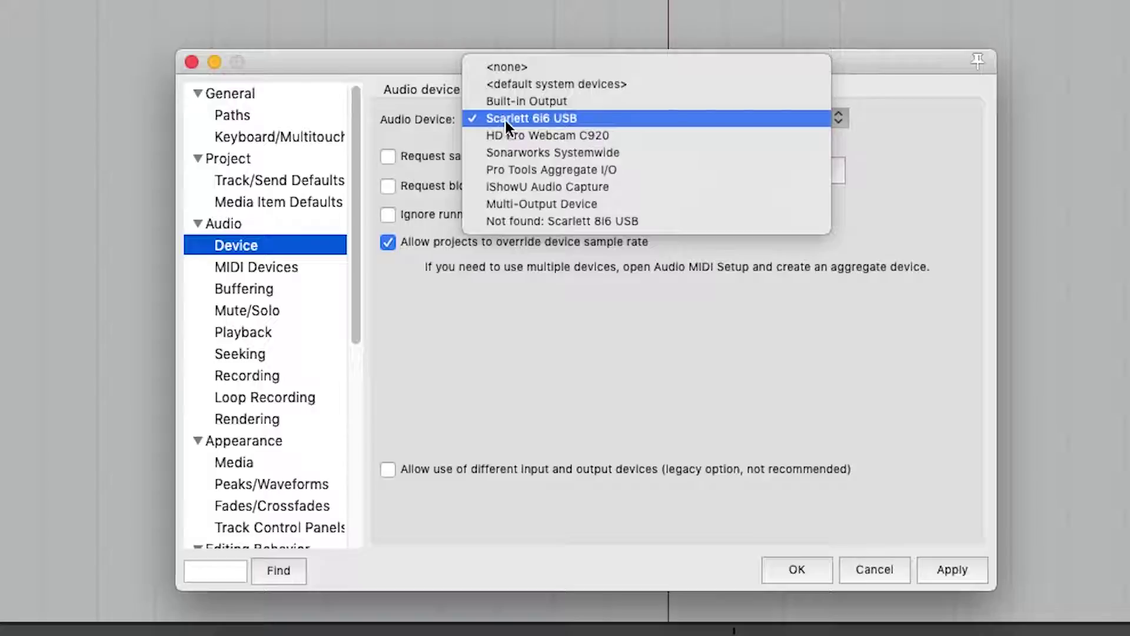
left_click(566, 120)
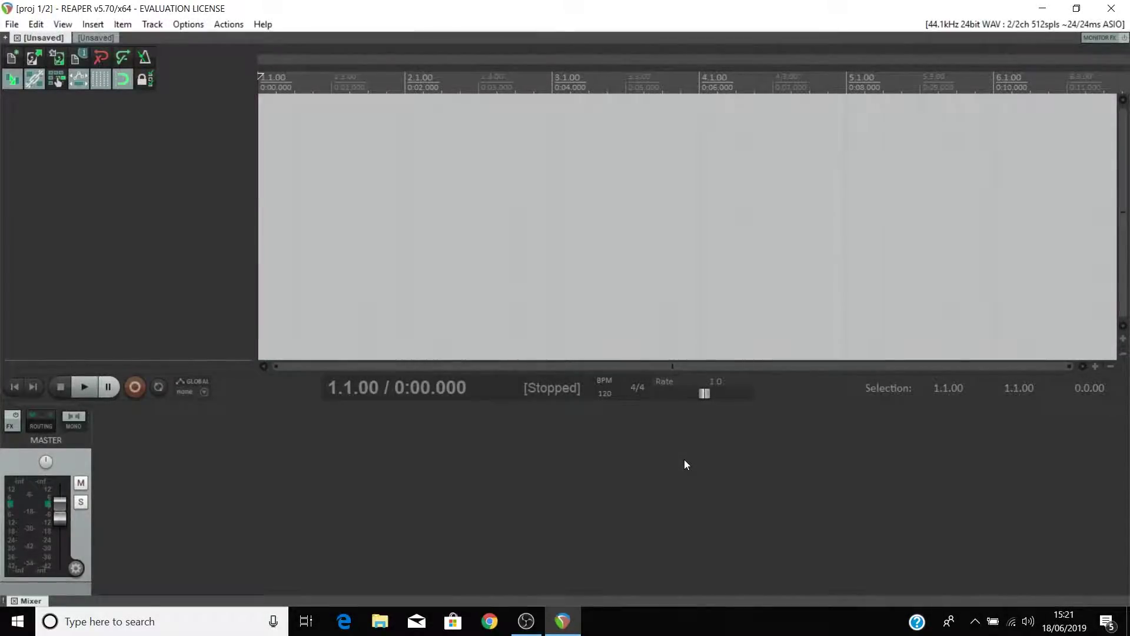
Step: Create five new empty tracks, 1 to 5, in the track control panel
double_click(178, 121)
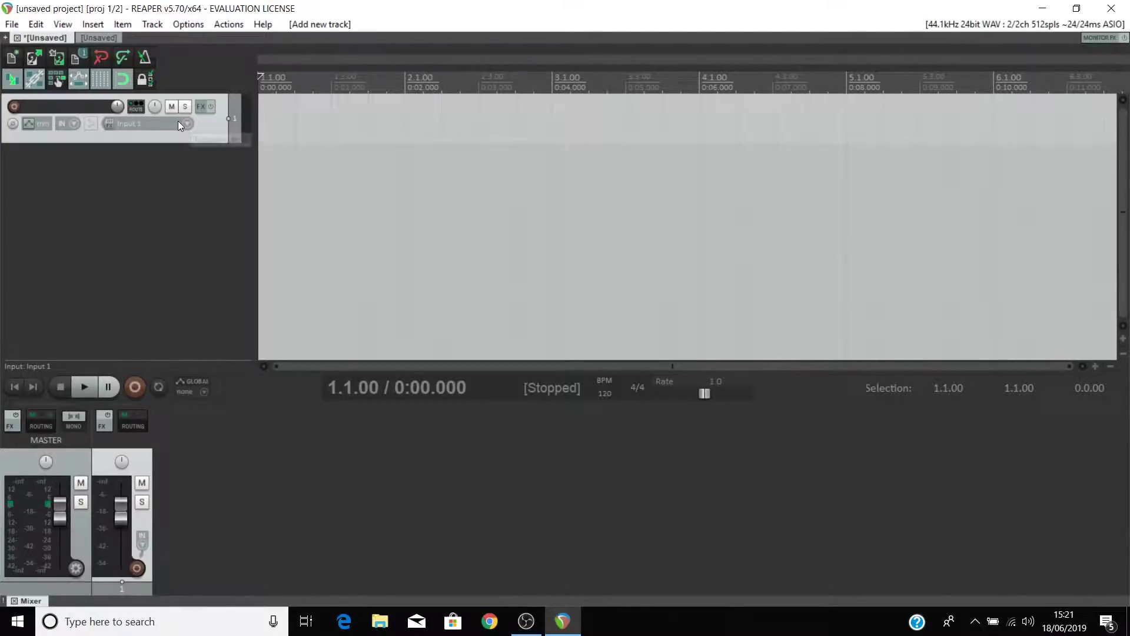
double_click(172, 185)
double_click(178, 223)
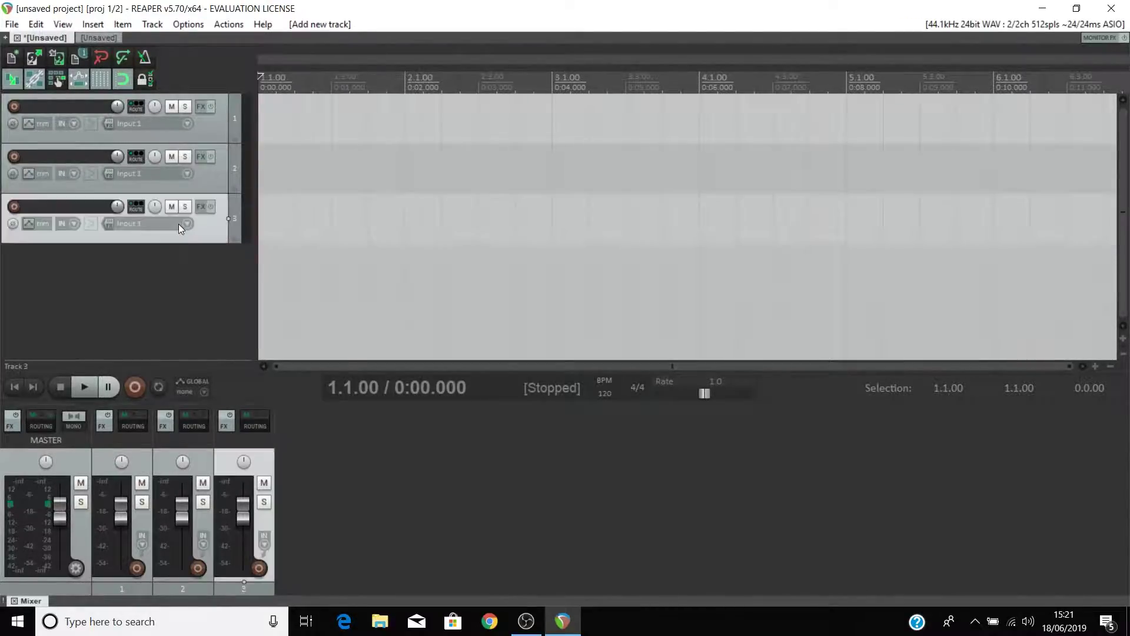
double_click(197, 278)
double_click(208, 329)
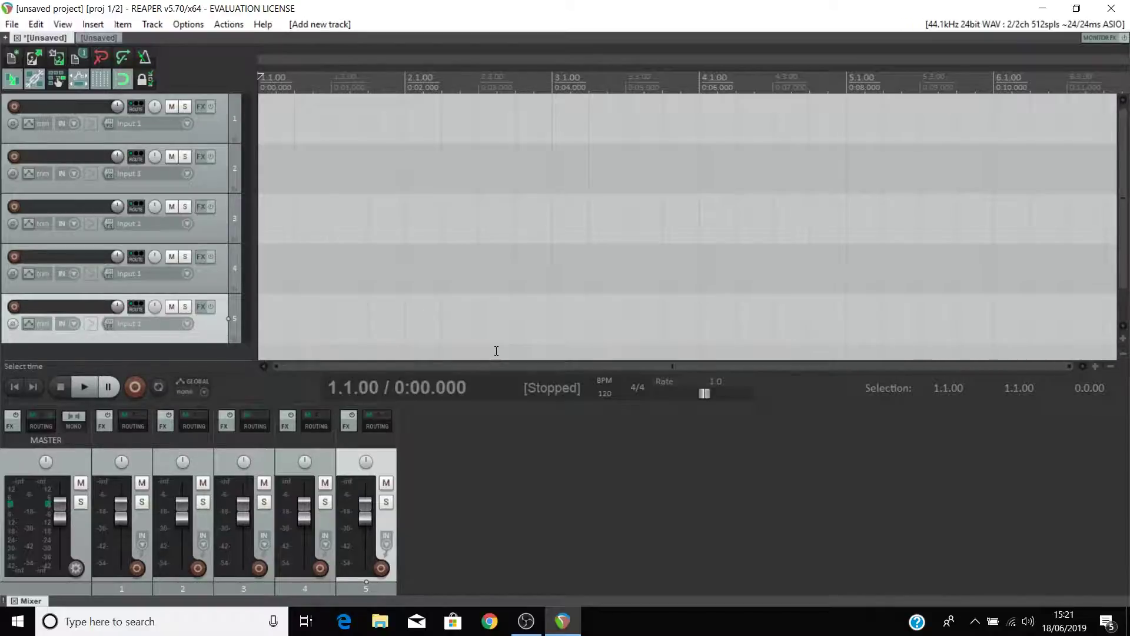
Step: Browse to SAMPLES > Focusrite Samples > LoFi Chillhop(Dm150bpm), then place REAPER's edit cursor at bar 2
left_click(381, 622)
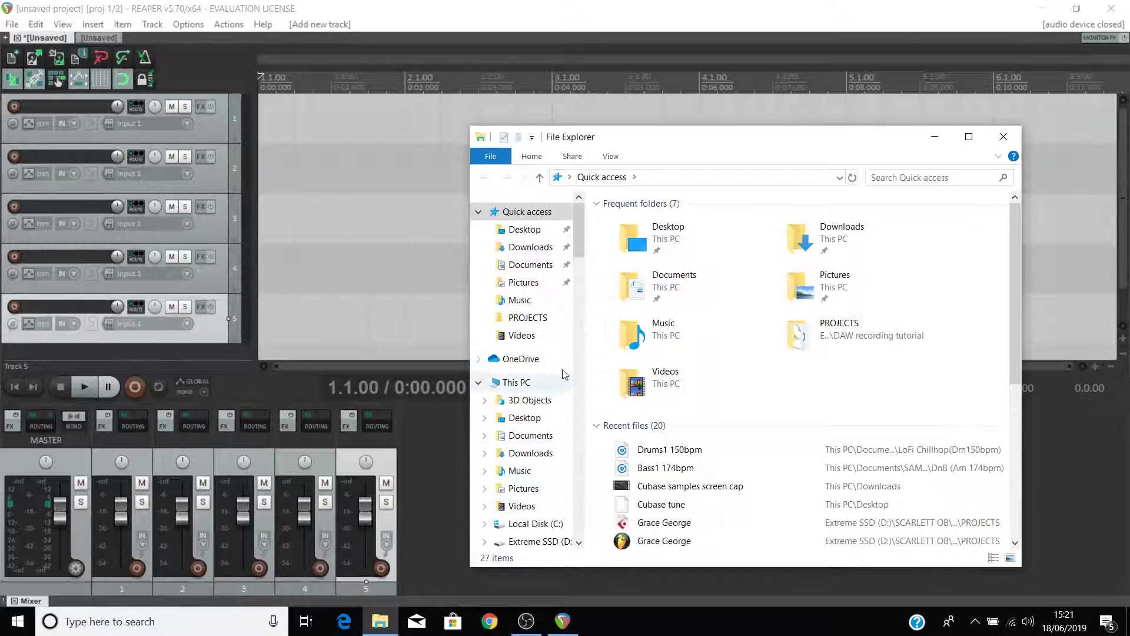
left_click(541, 271)
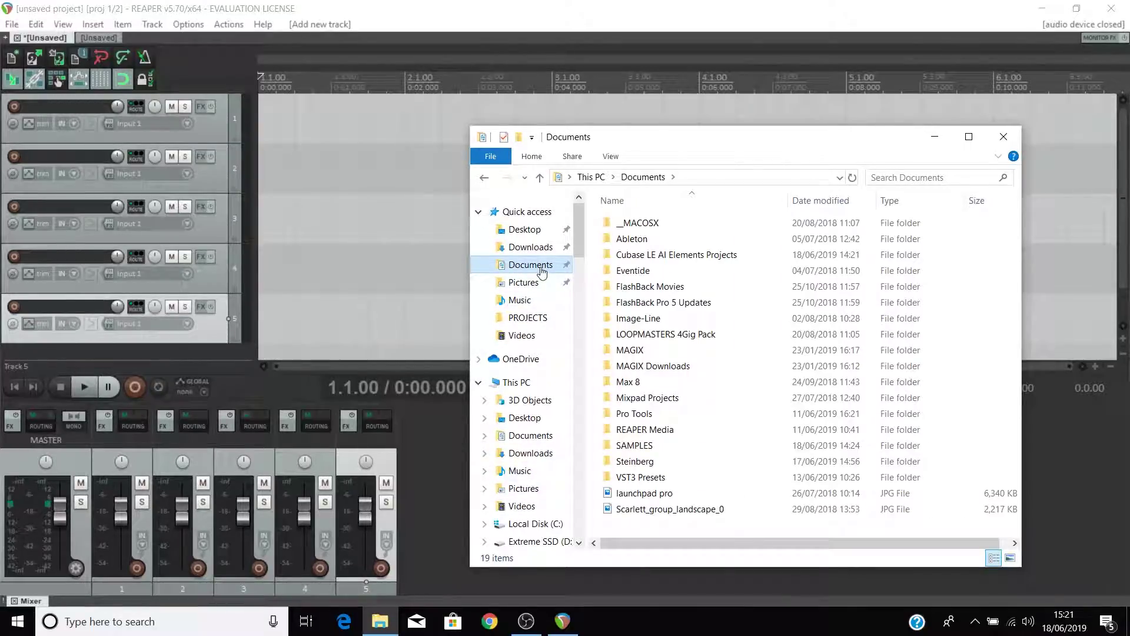
double_click(634, 445)
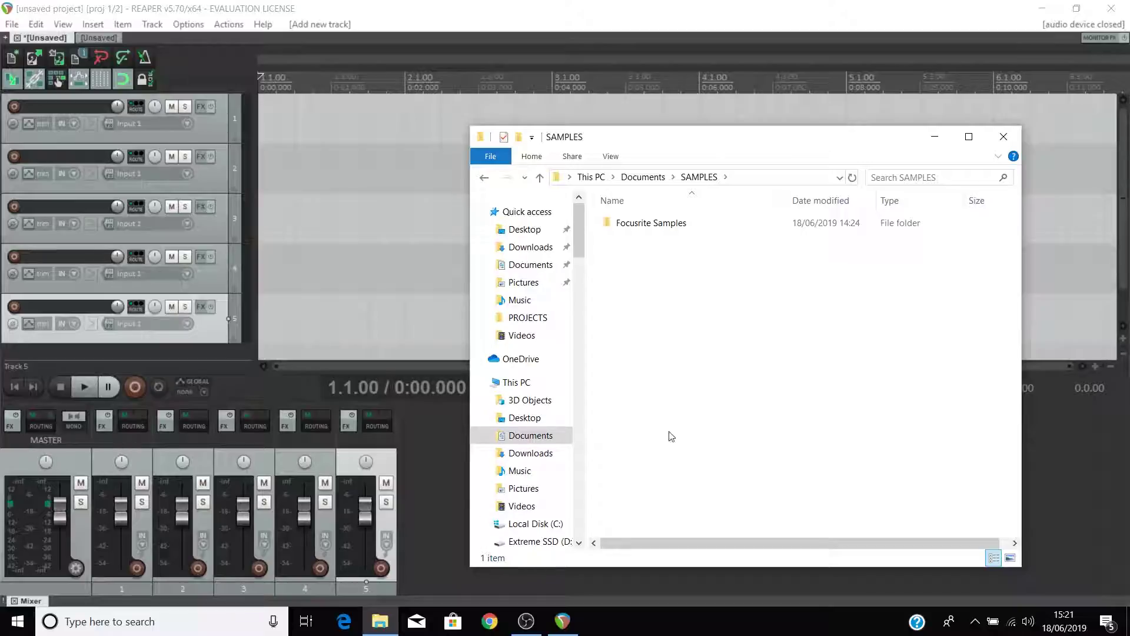
double_click(689, 226)
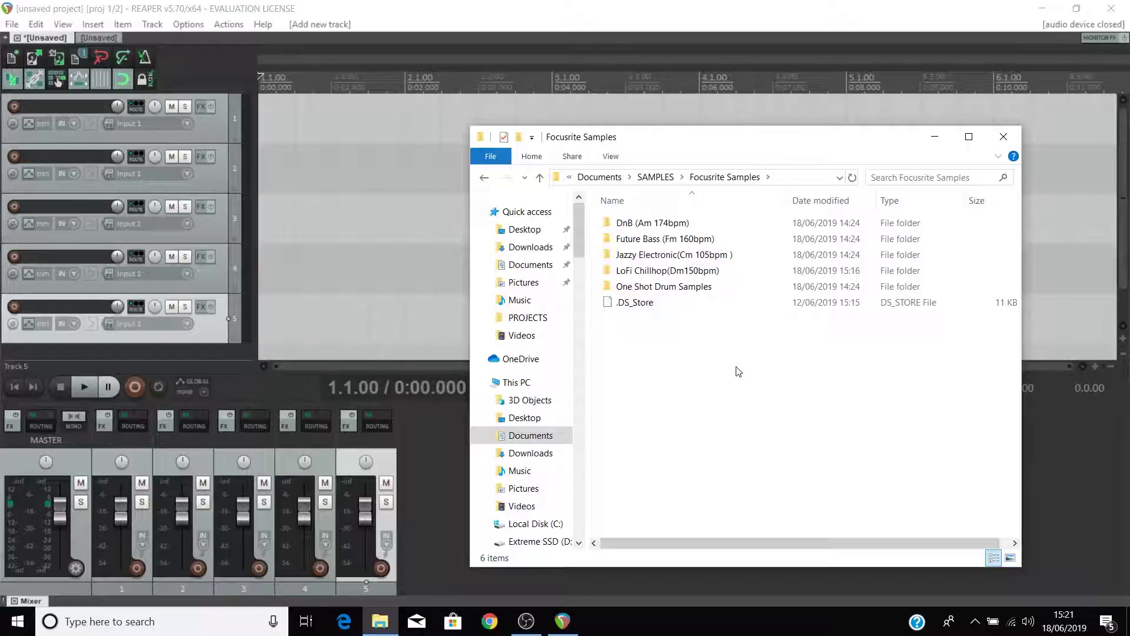
double_click(685, 272)
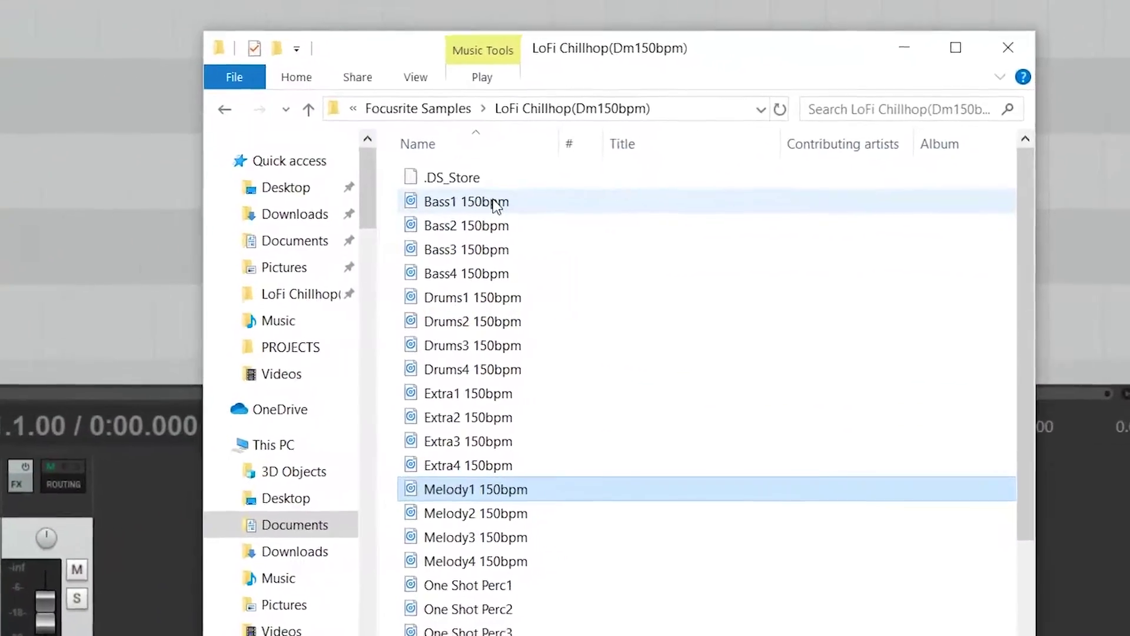
left_click(494, 203)
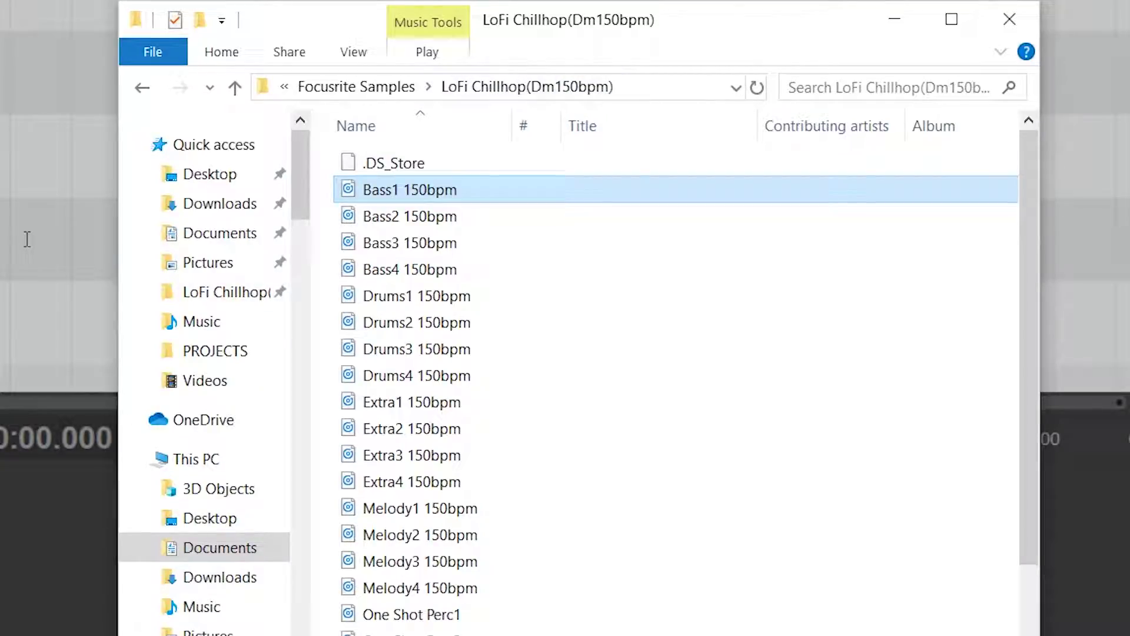
left_click(36, 252)
left_click(77, 205)
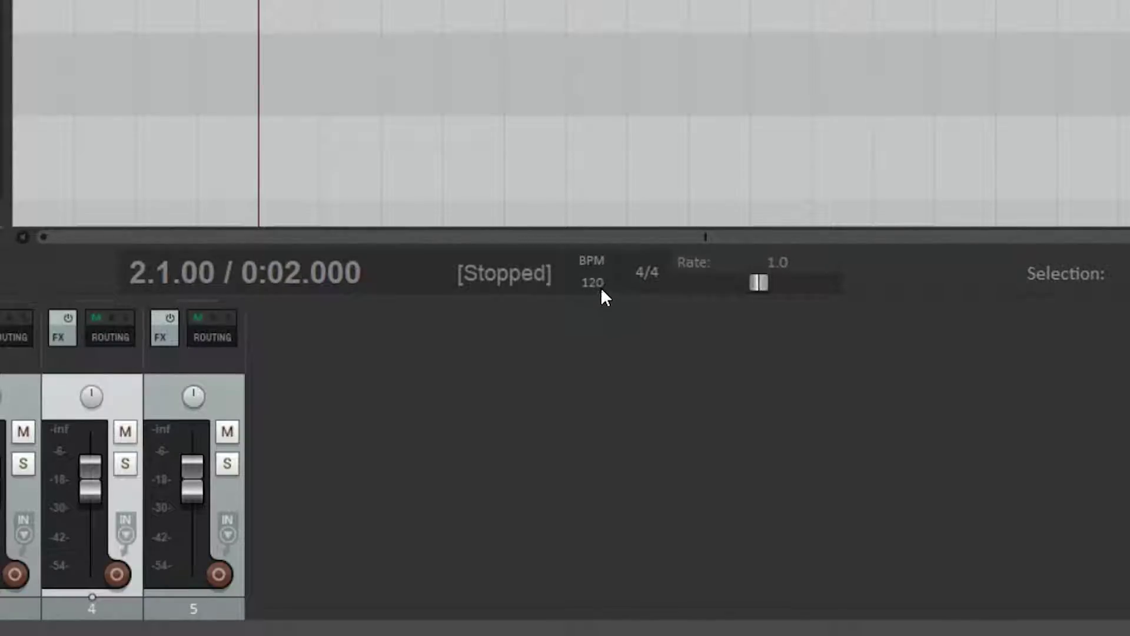
Step: Set the project tempo to 150 BPM
left_click(600, 287)
type("1")
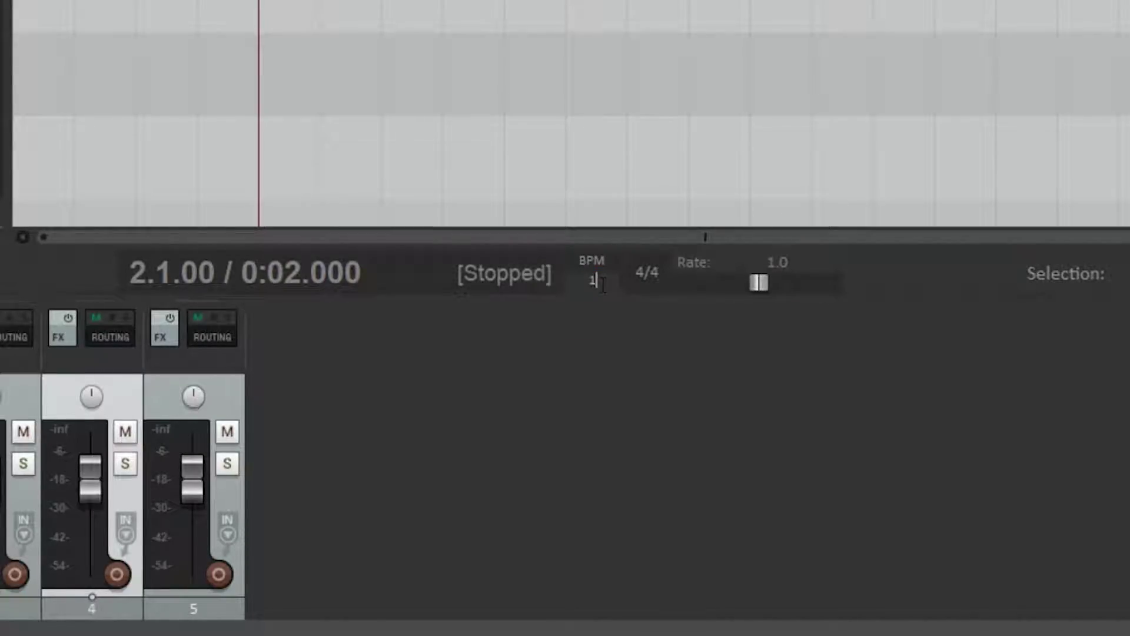
type("50")
key("Return")
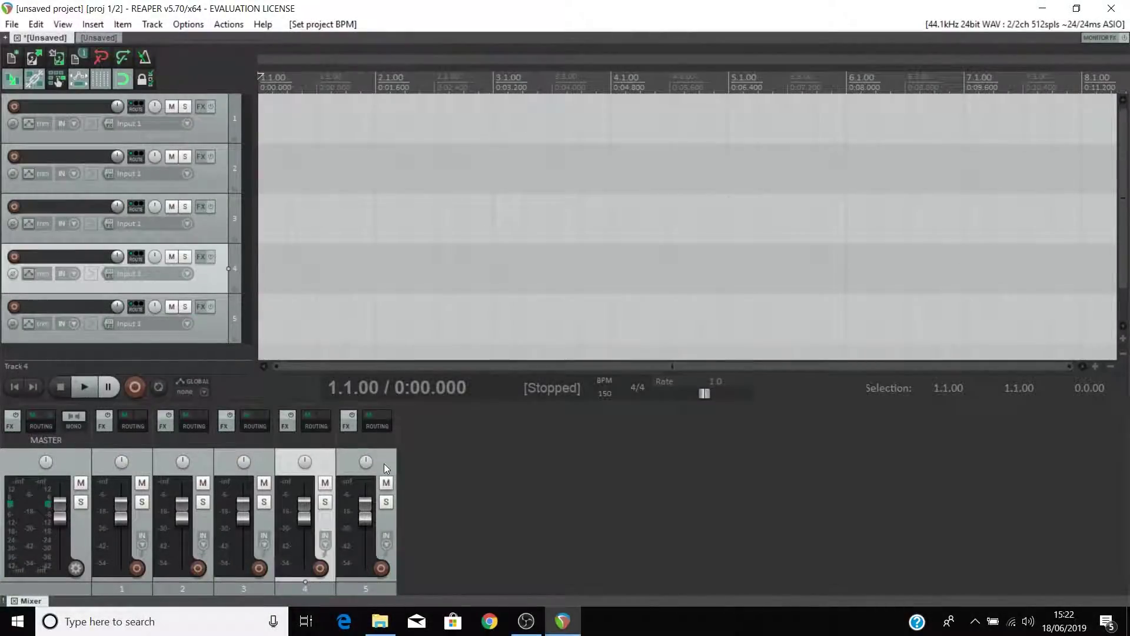
Step: Place the Bass1 150bpm loop on track 2 at the project start
left_click(380, 621)
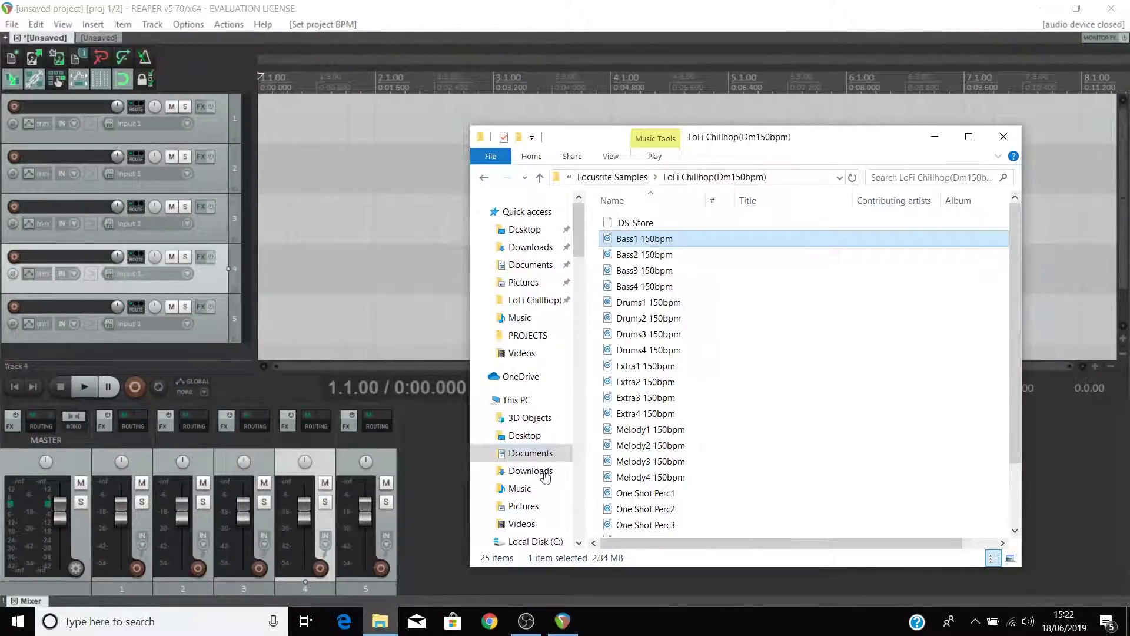
left_click_drag(655, 239, 245, 160)
left_click(376, 295)
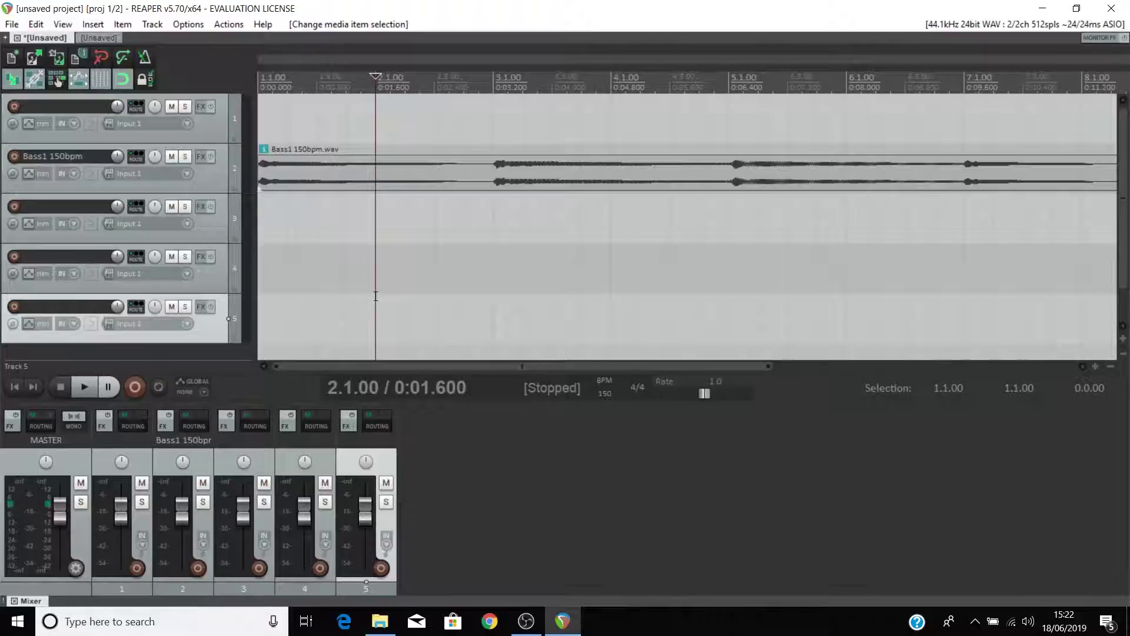
scroll(376, 296, "up", 2)
scroll(375, 295, "down", 6)
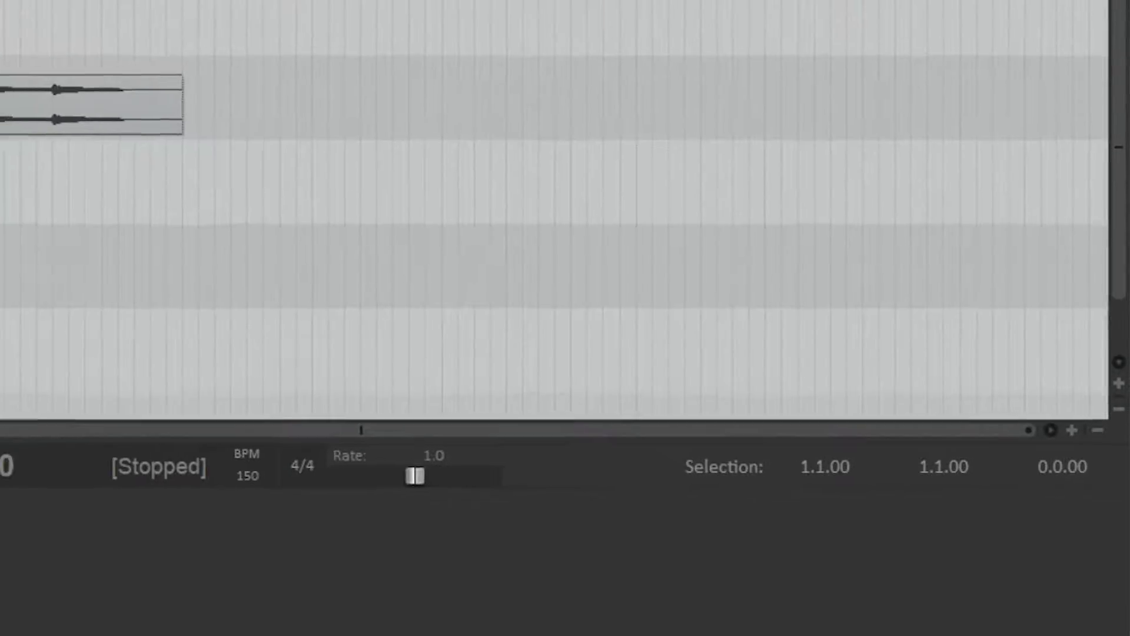
Step: Place Drums1 on track 1 and Melody1 on track 3, then play from the start
left_click(380, 621)
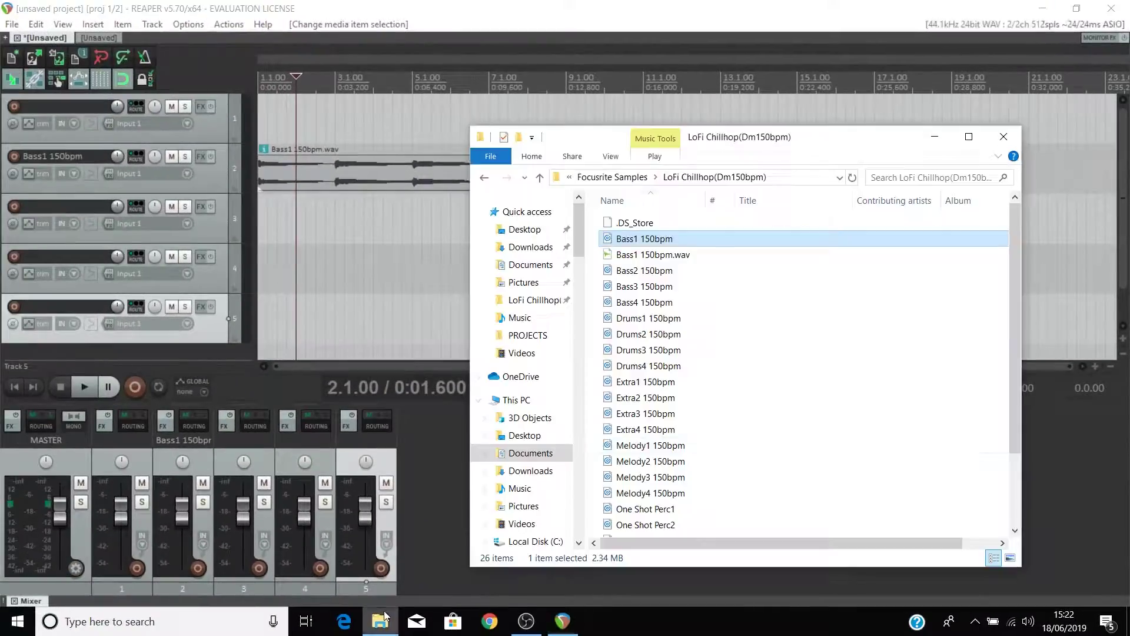
left_click_drag(648, 318, 283, 118)
left_click_drag(650, 461, 380, 221)
left_click(357, 271)
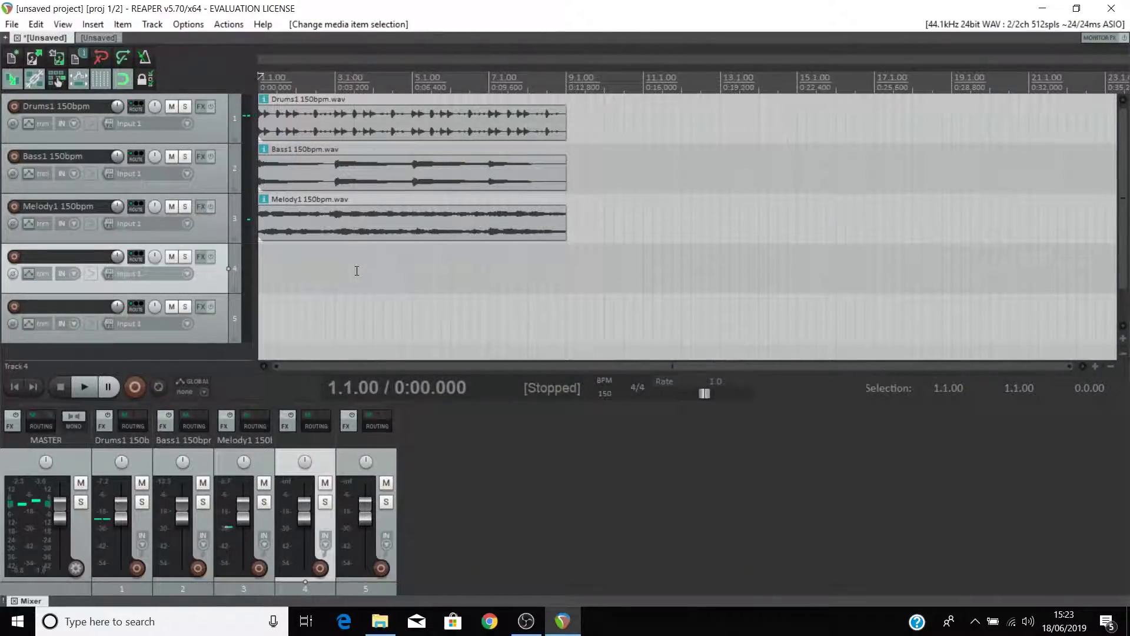
key("space")
Step: Select bars 1 to 9 on the ruler and turn on looped playback
left_click_drag(566, 77, 276, 78)
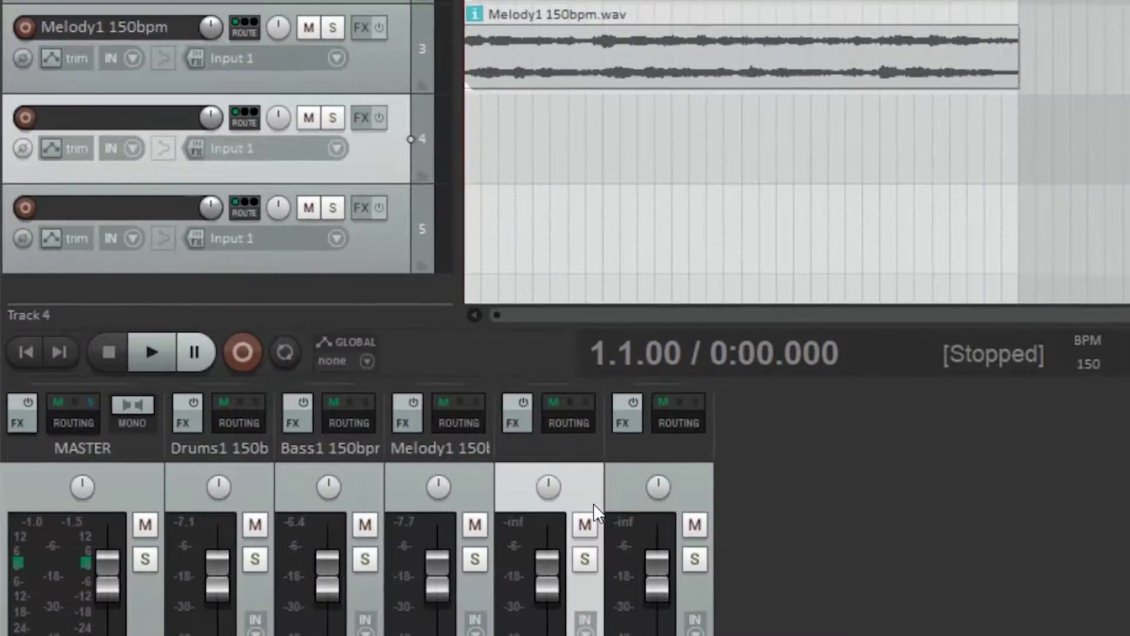
left_click(295, 358)
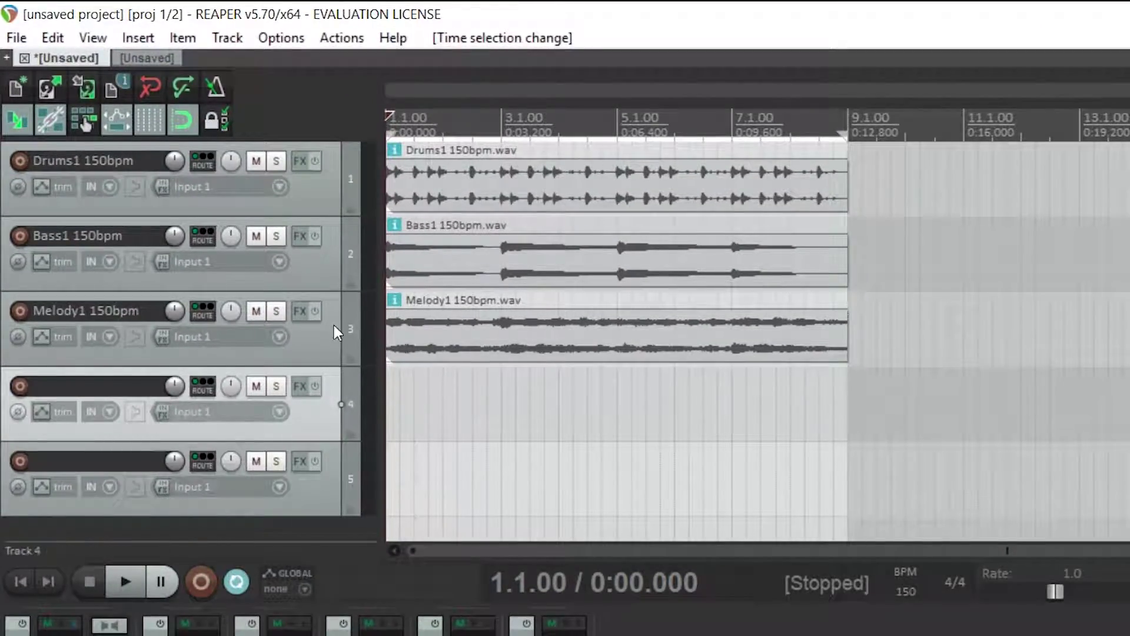
Step: Add ReaVerbate to Melody1 with the 'insert - intimate vocal' preset and wet level at -3.7 dB
left_click(298, 311)
type("r")
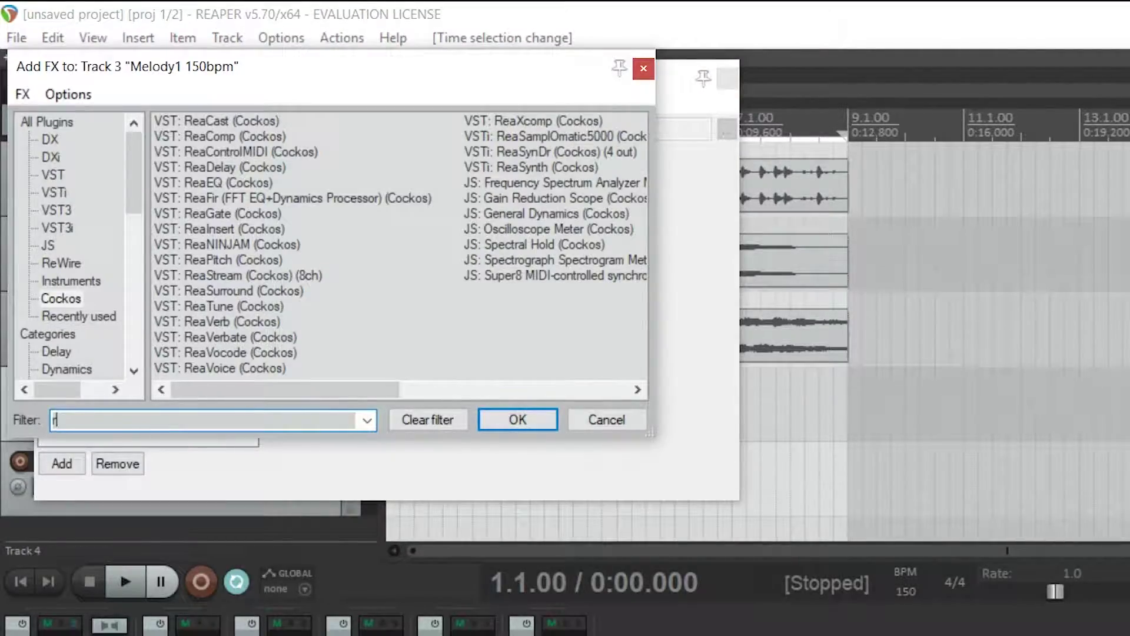
type("eave")
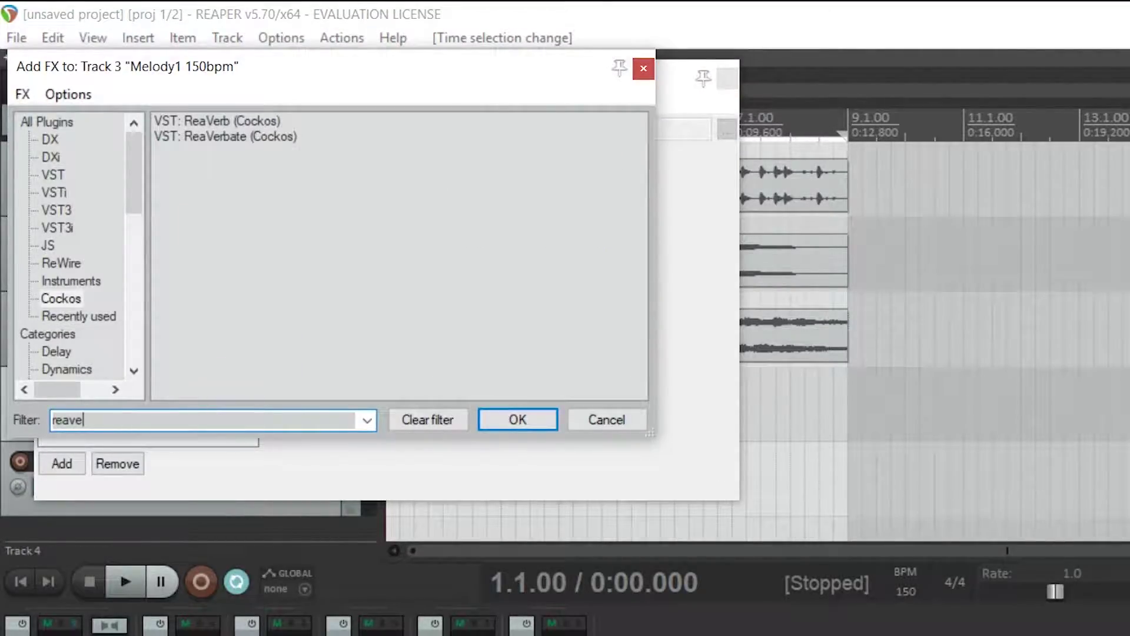
double_click(235, 139)
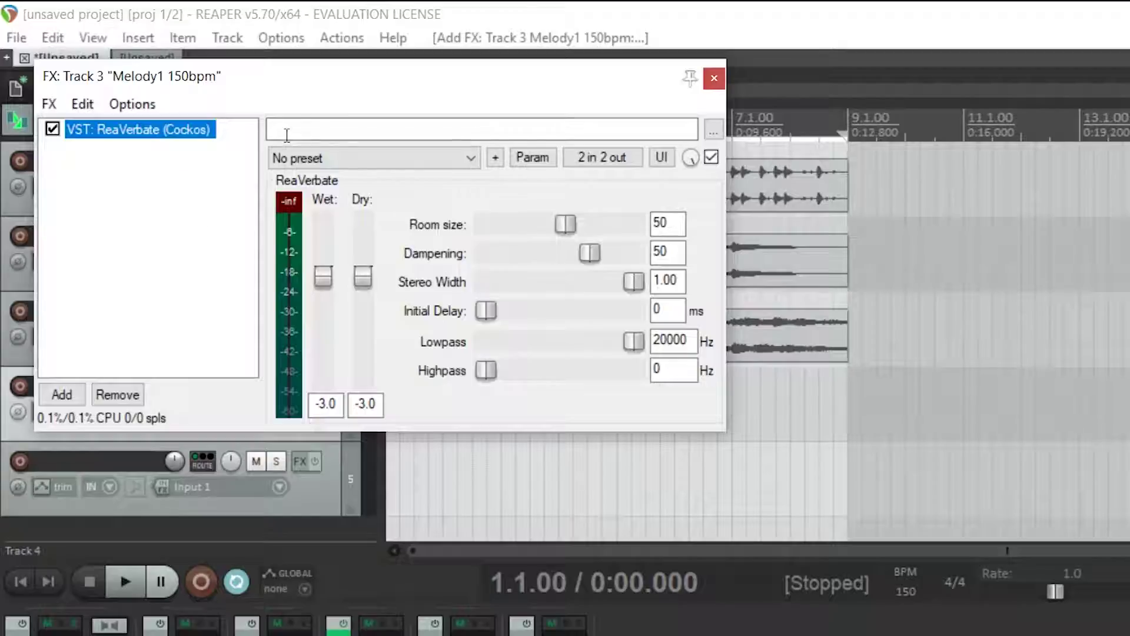
left_click(341, 159)
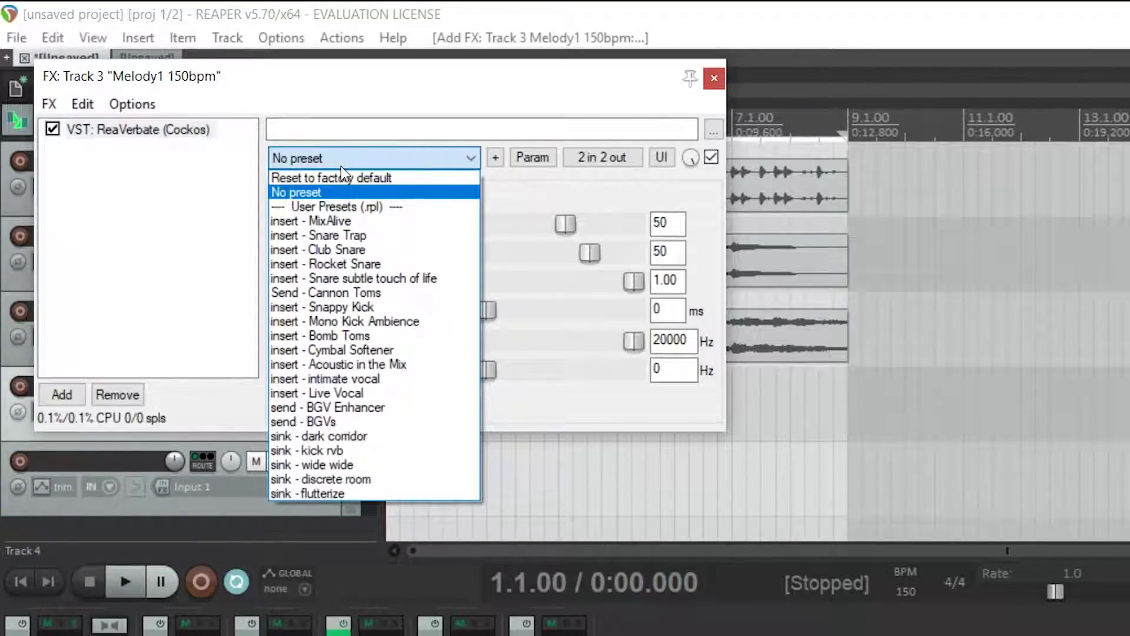
left_click(377, 380)
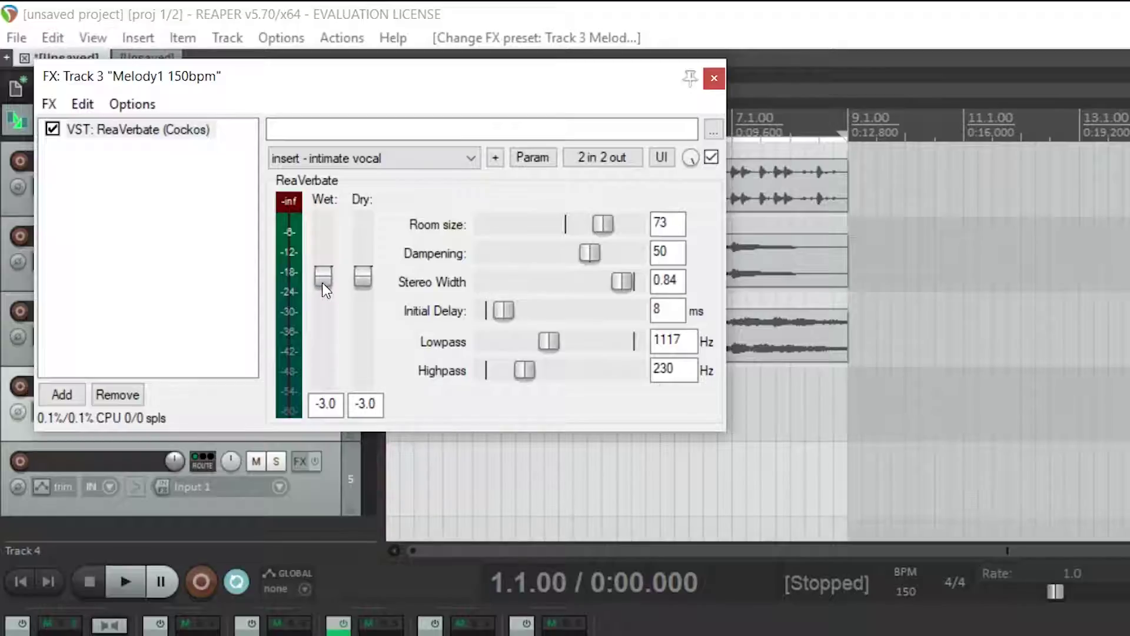
mouse_move(322, 282)
left_mouse_down()
mouse_move(319, 348)
mouse_move(318, 285)
left_mouse_up()
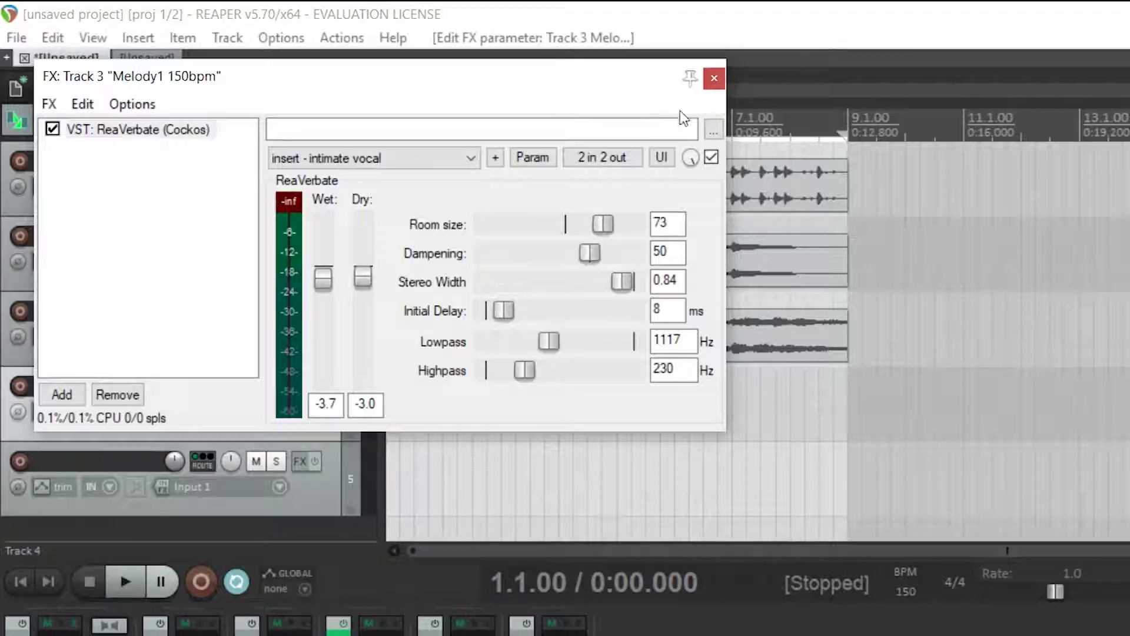
Step: Close the Melody1 effects windows, clearing the FX filter, and bring the LoFi Chillhop folder forward
left_click(714, 79)
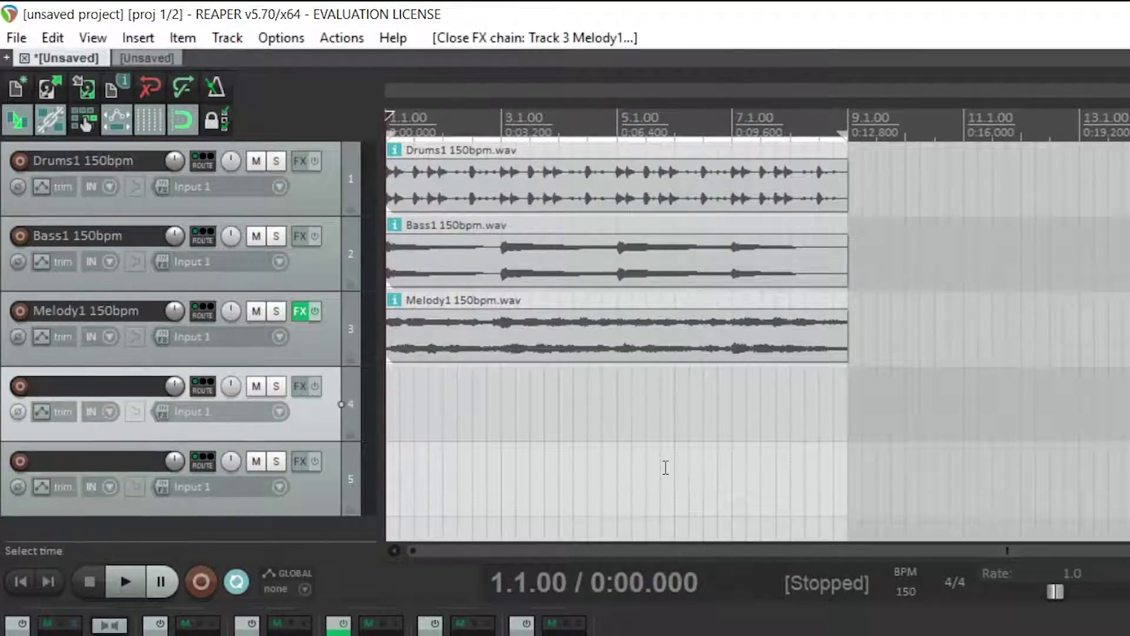
left_click(297, 310)
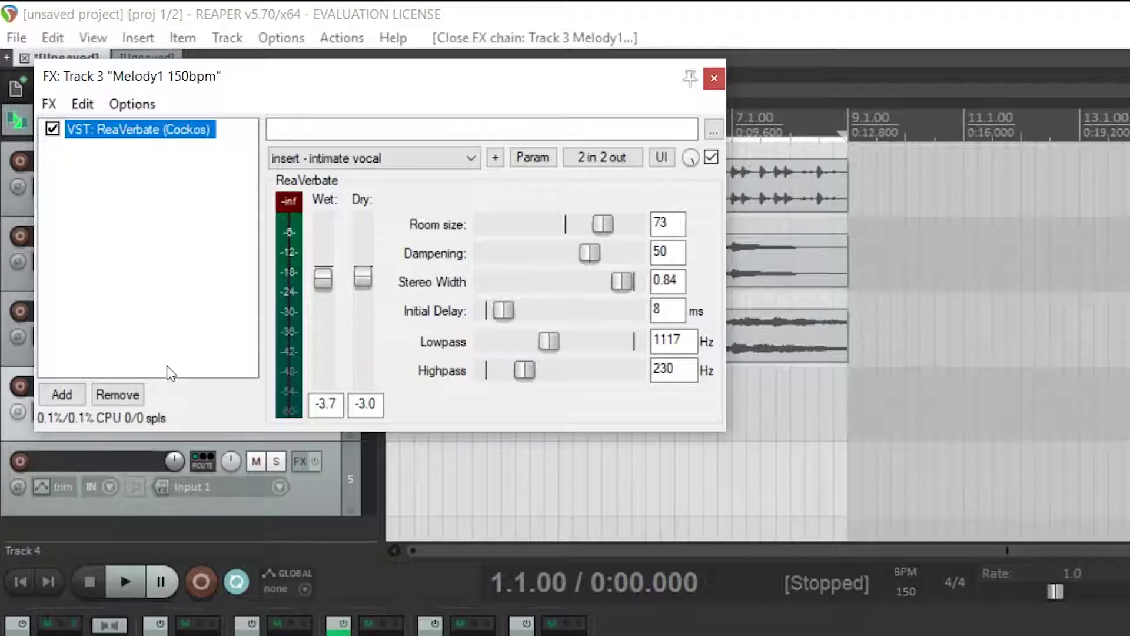
left_click(75, 396)
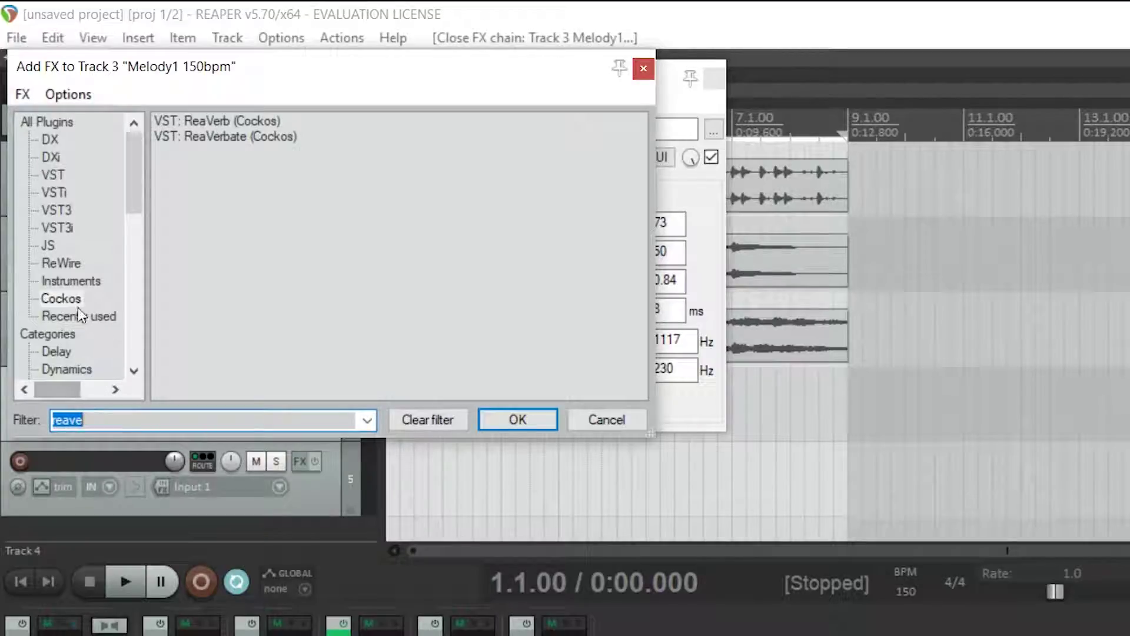
left_click(65, 300)
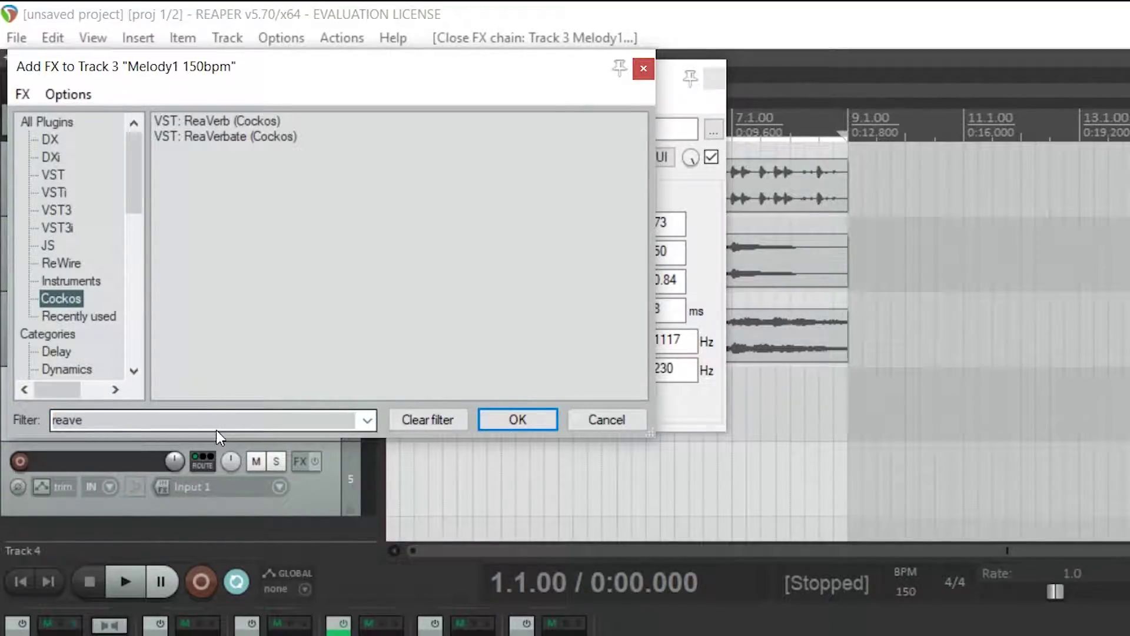
left_click(421, 419)
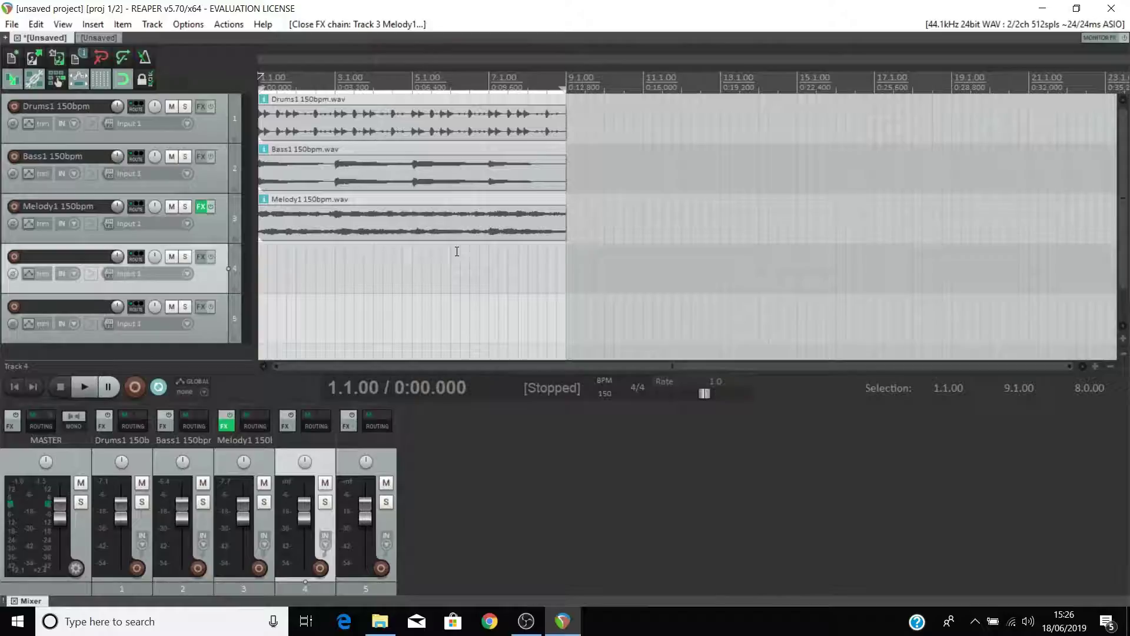
left_click(382, 622)
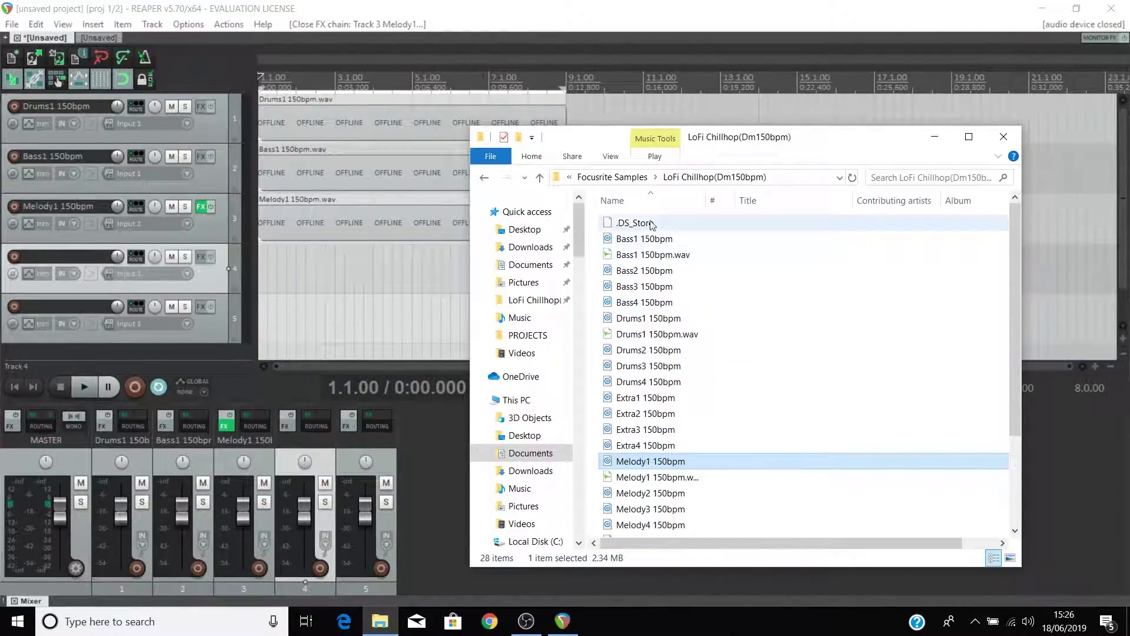
Step: Open One Shot Drum Samples > Electronic-y, preview Shaker1, and select Percussion2
left_click(618, 176)
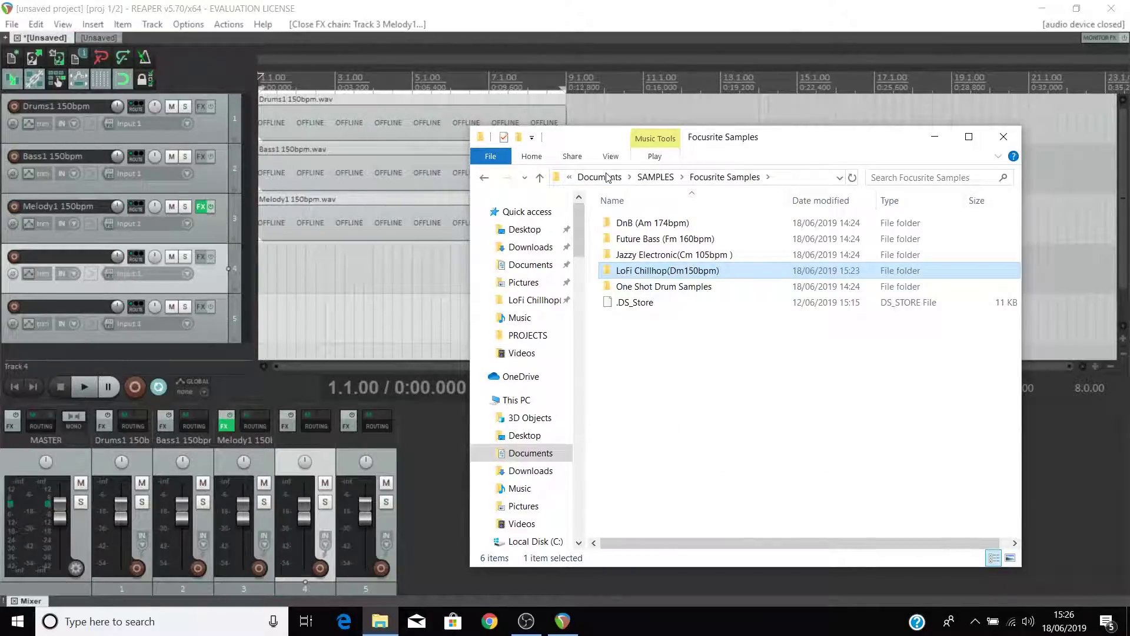
double_click(703, 286)
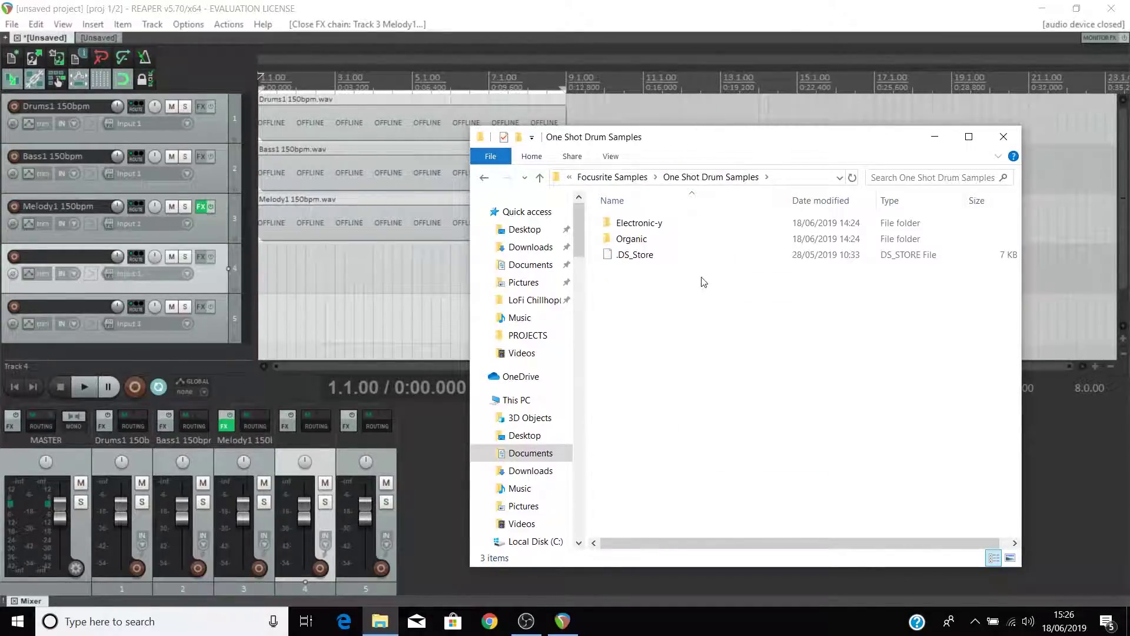
double_click(662, 224)
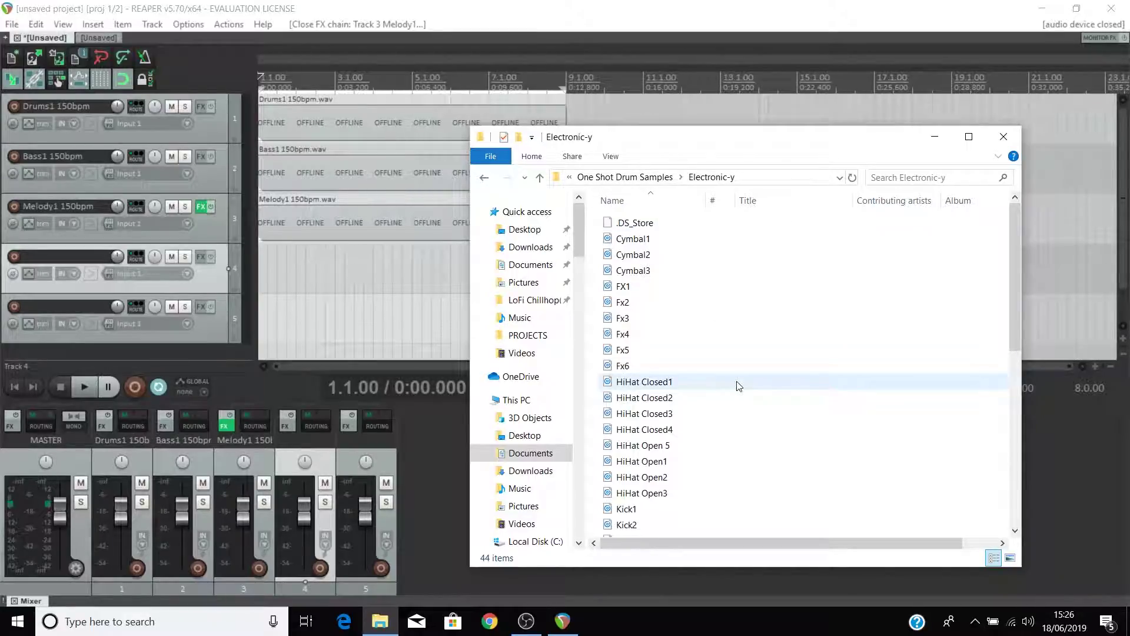
scroll(737, 380, "down", 1)
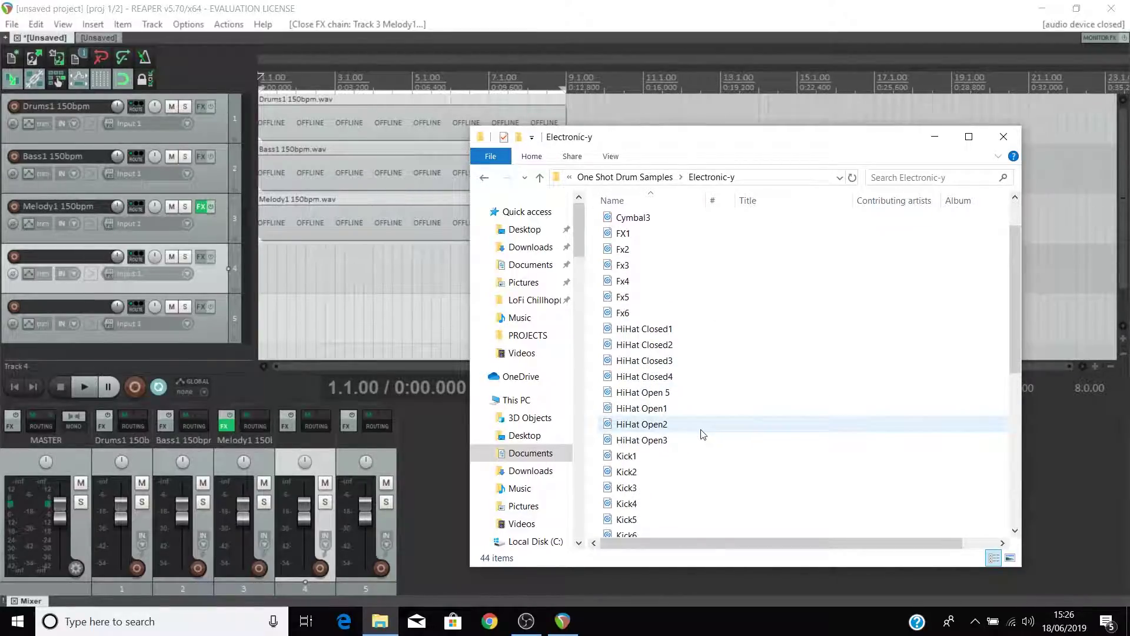
scroll(701, 433, "down", 5)
scroll(700, 434, "down", 1)
double_click(648, 441)
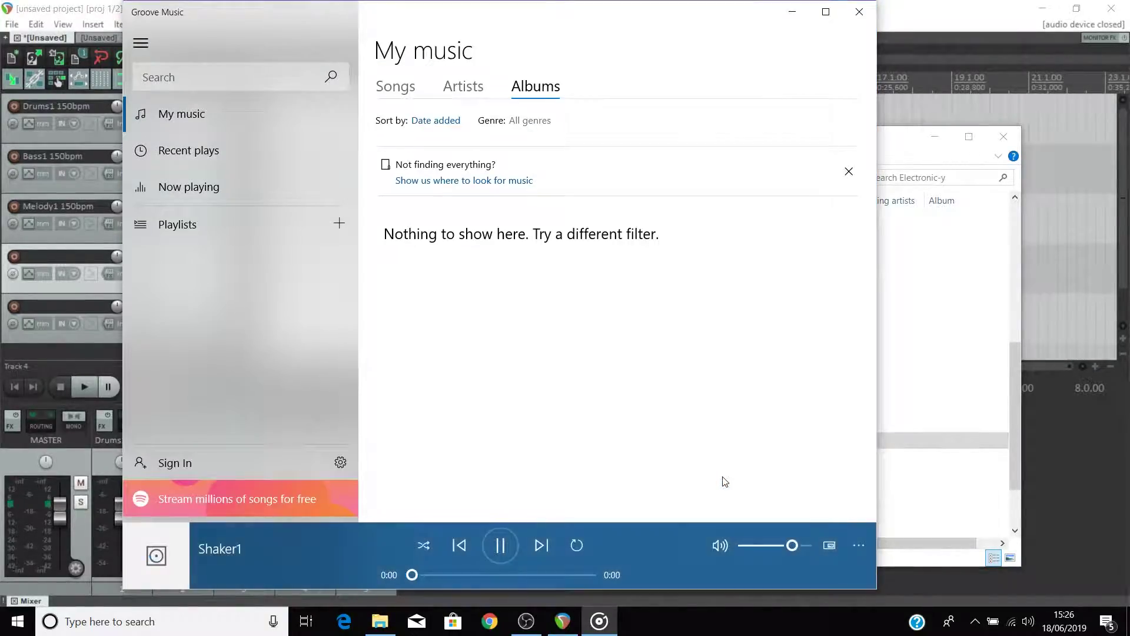
left_click(860, 12)
left_click(654, 347)
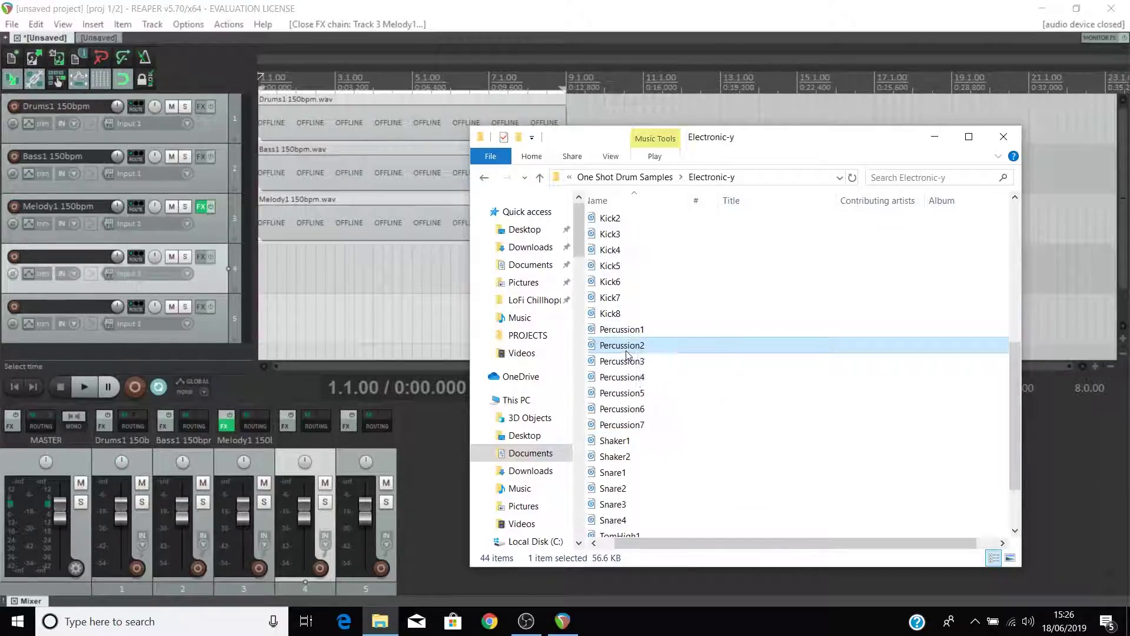
Step: Drop Percussion2 onto track 4 and remove Shaker1's fade-in and fade-out
left_click_drag(633, 347, 259, 280)
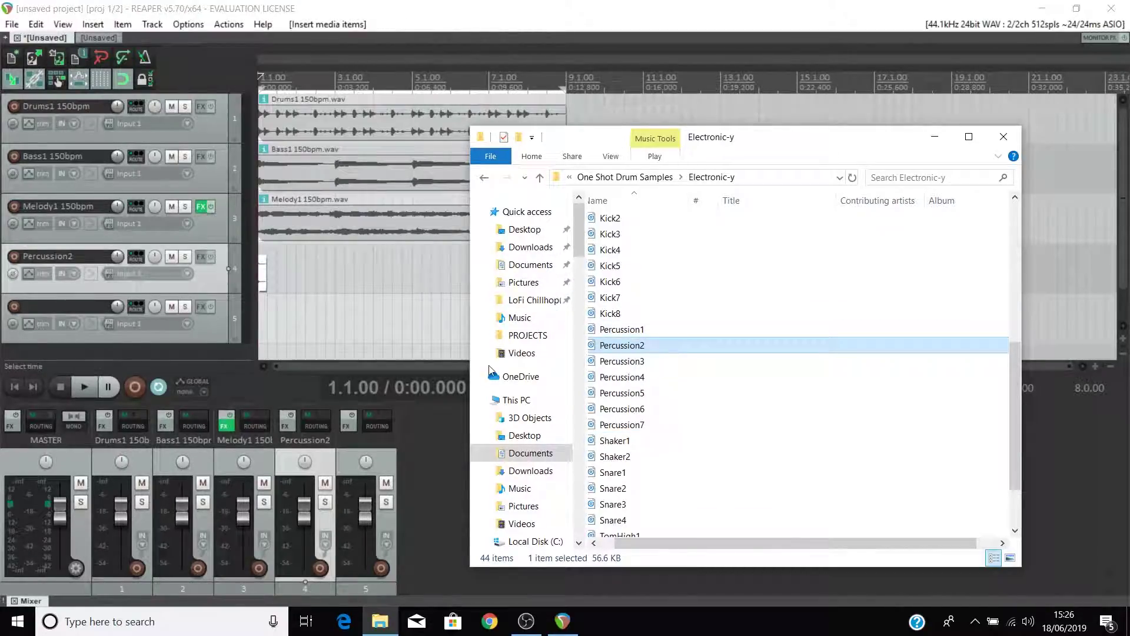
left_click(288, 255)
scroll(288, 256, "up", 10)
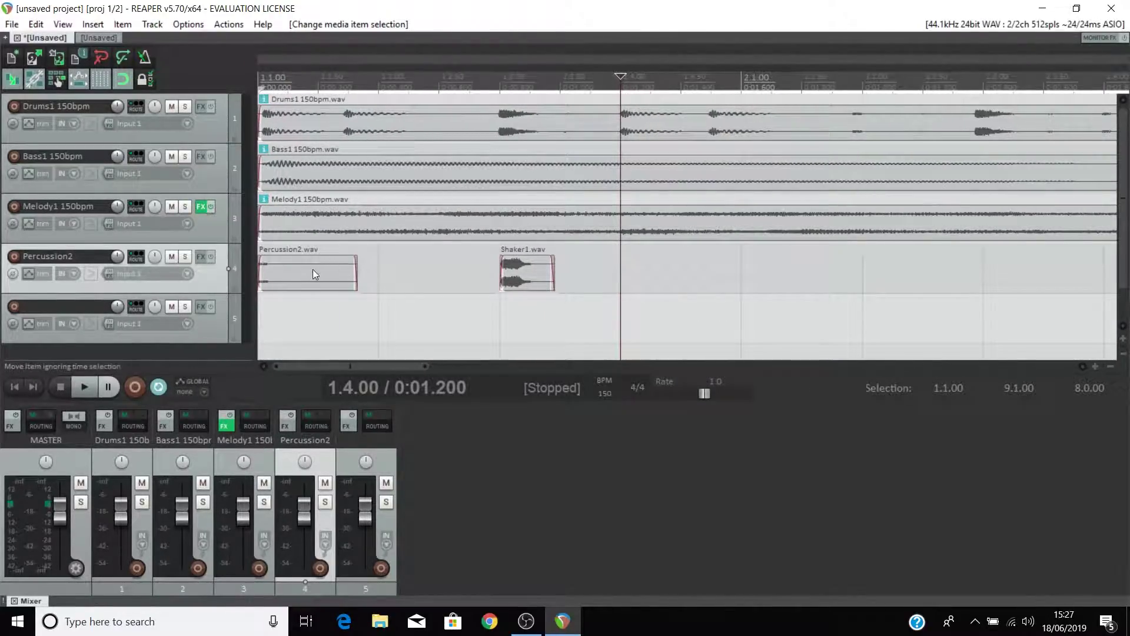
scroll(298, 256, "up", 2)
scroll(298, 257, "up", 2)
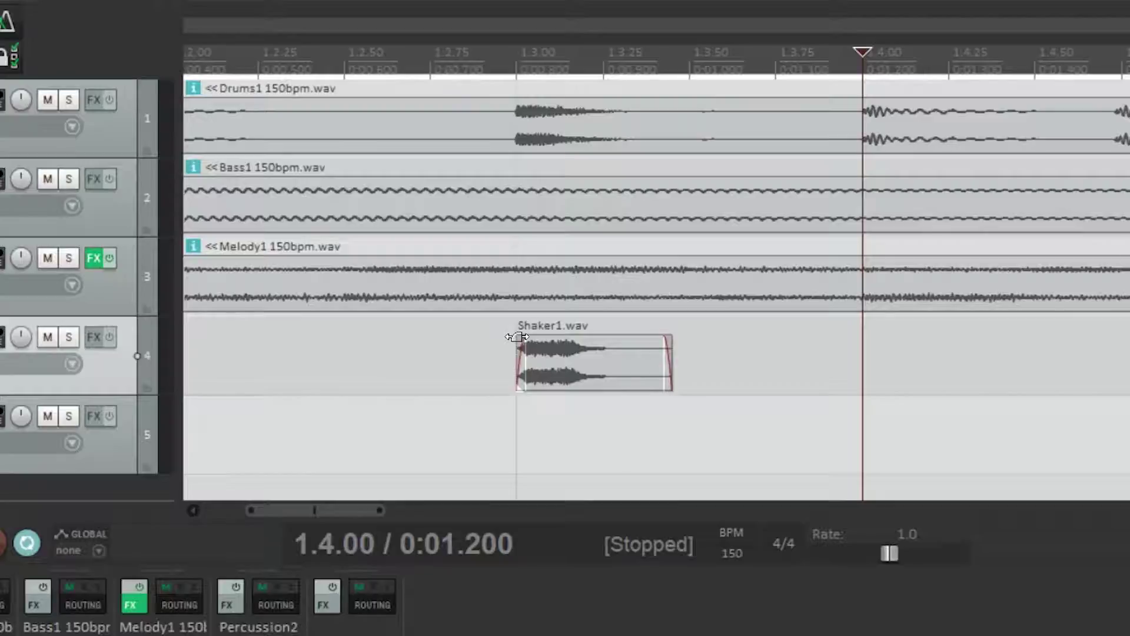
left_click_drag(517, 337, 480, 346)
left_click_drag(666, 338, 721, 330)
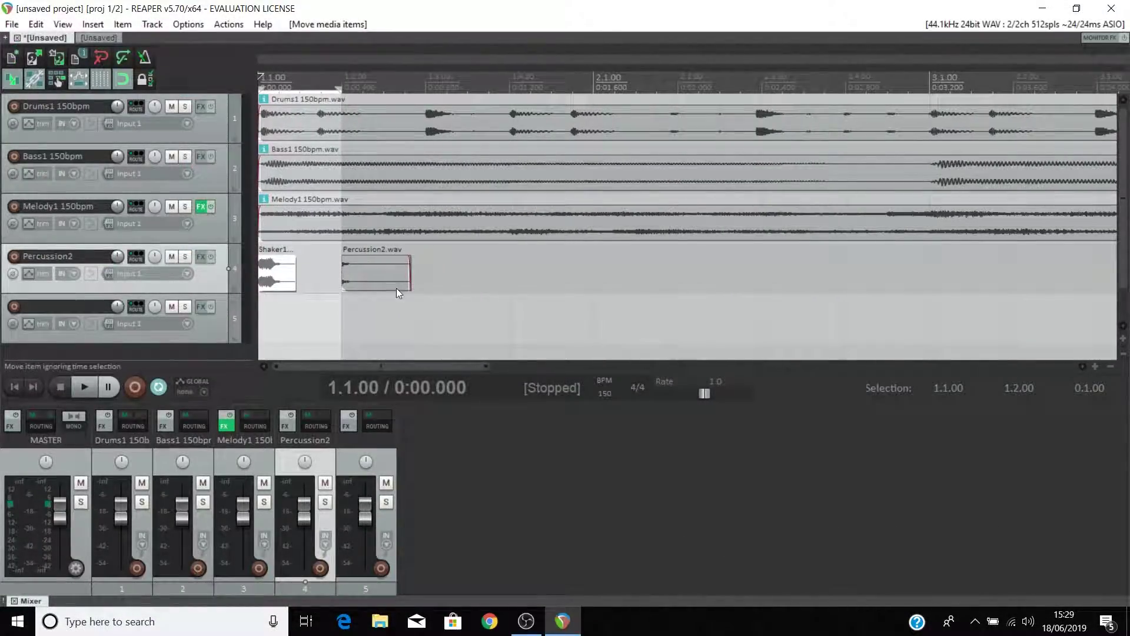
Step: Shift Percussion2 later on track 4 and set the time selection to 1.1.00–2.1.00
left_click_drag(396, 288, 570, 270)
key("space")
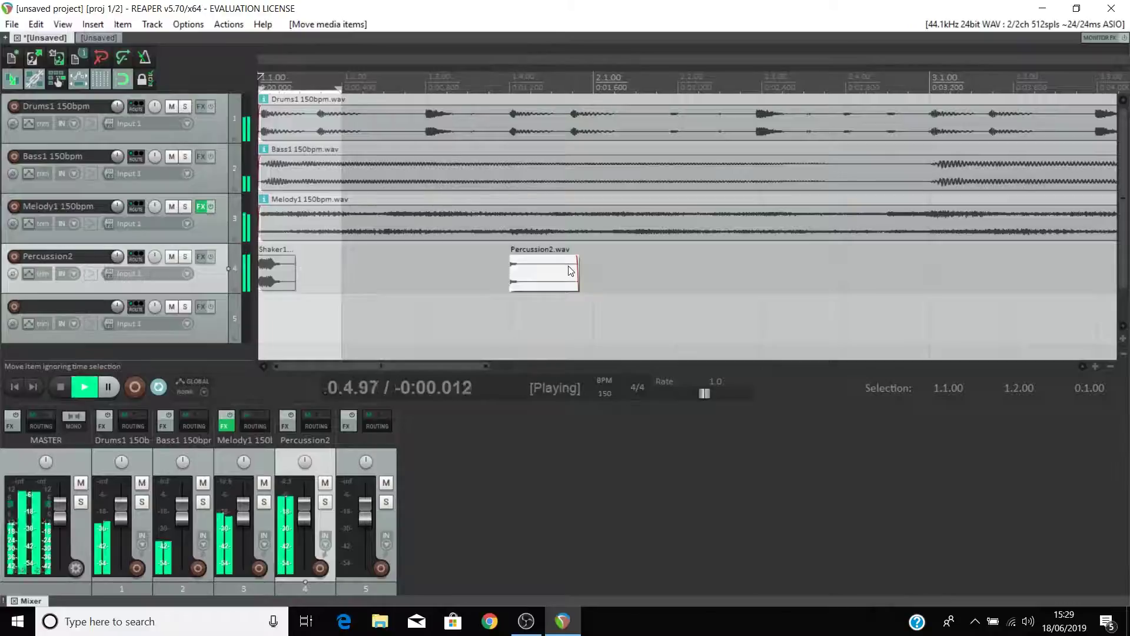
key("space")
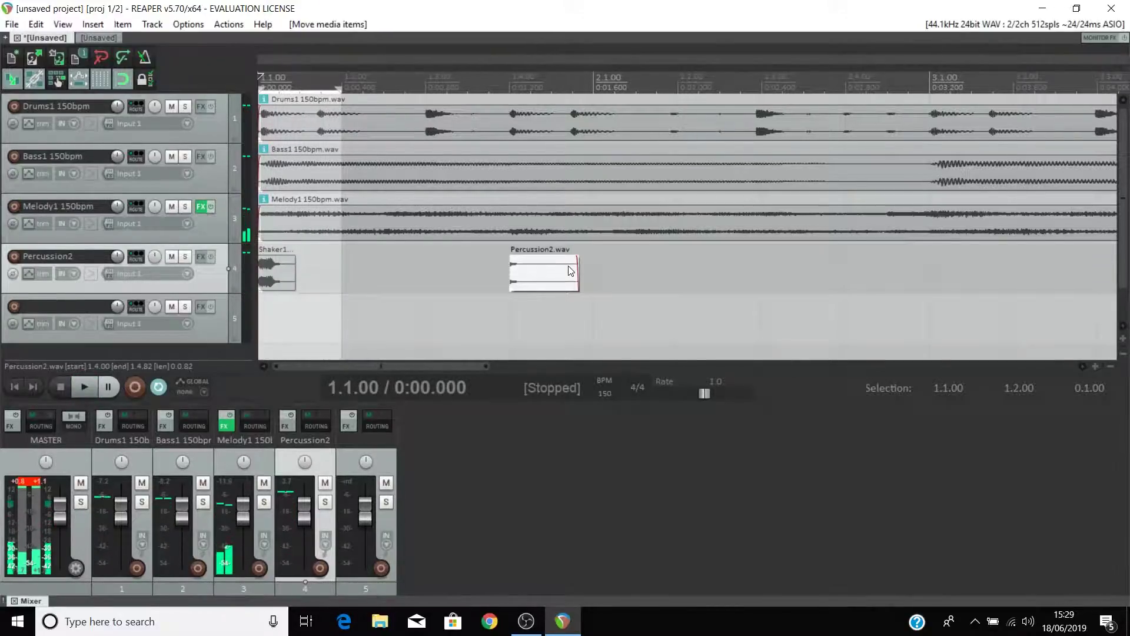
left_click(277, 272)
left_click_drag(338, 90, 592, 89)
left_click_drag(341, 88, 259, 87)
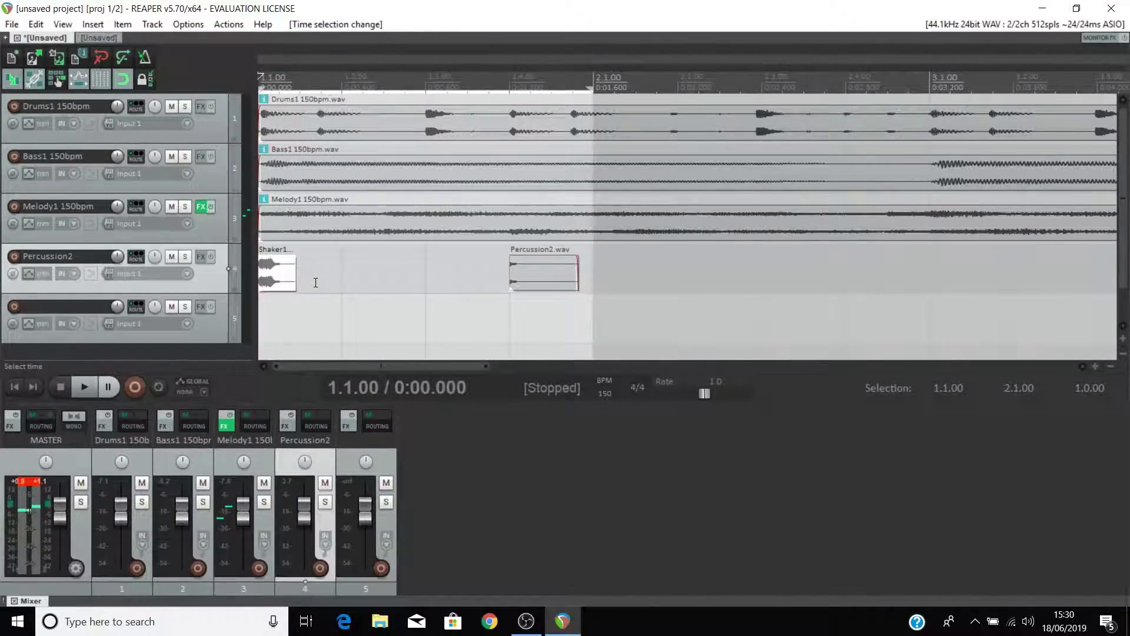
Step: Copy the Shaker1 hit and paste copies at 1.2.00 and 1.3.00 on track 4
right_click(284, 265)
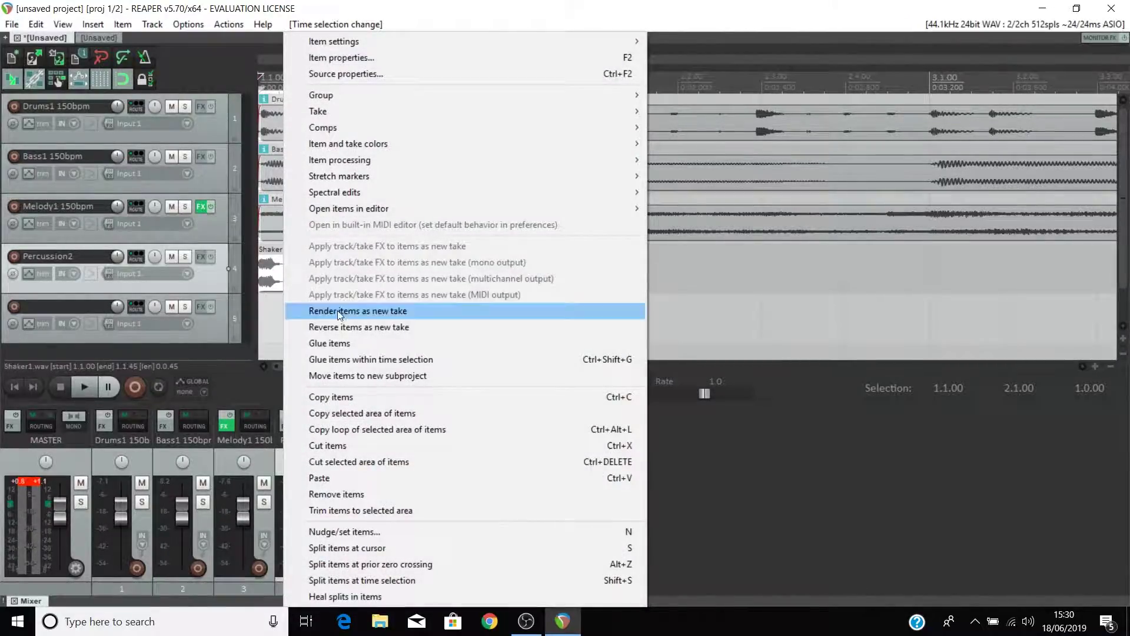
left_click(353, 397)
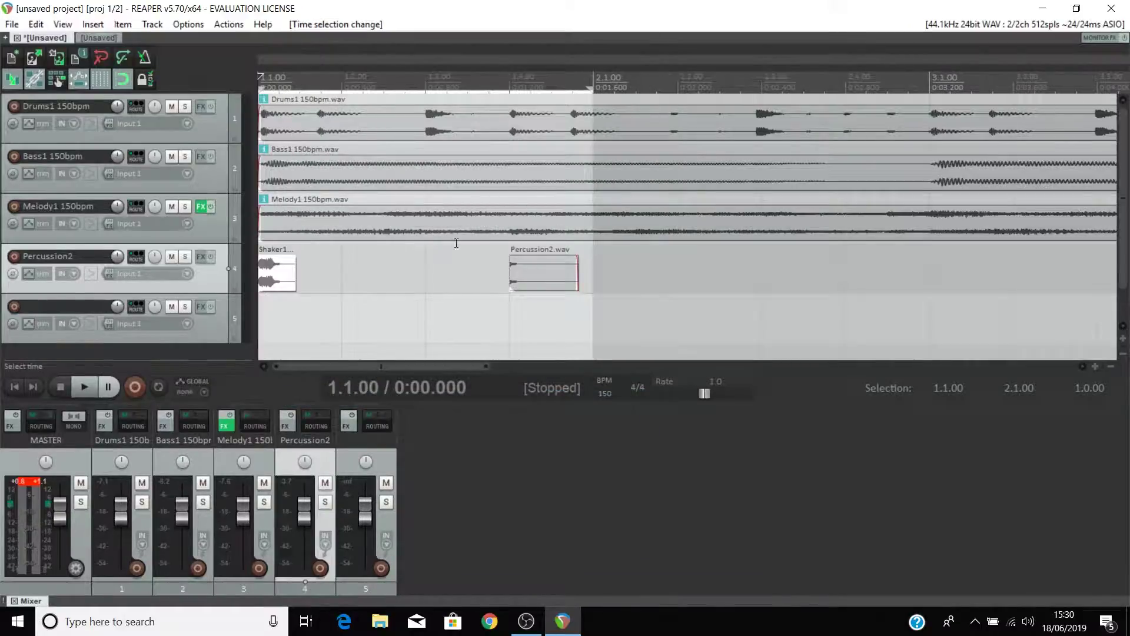
key("space")
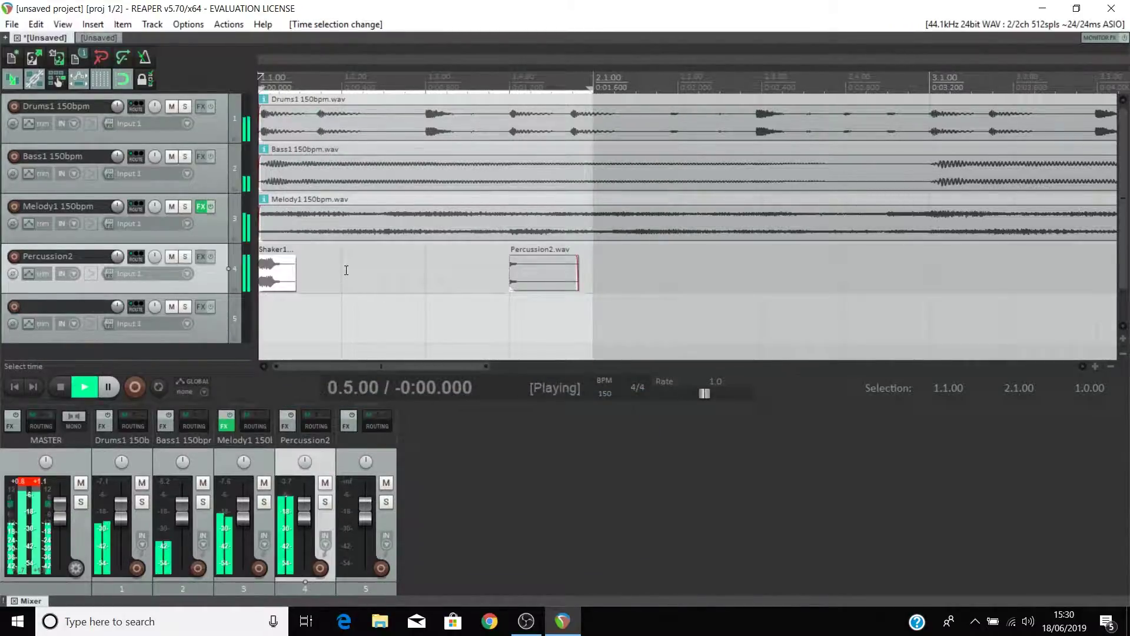
key("space")
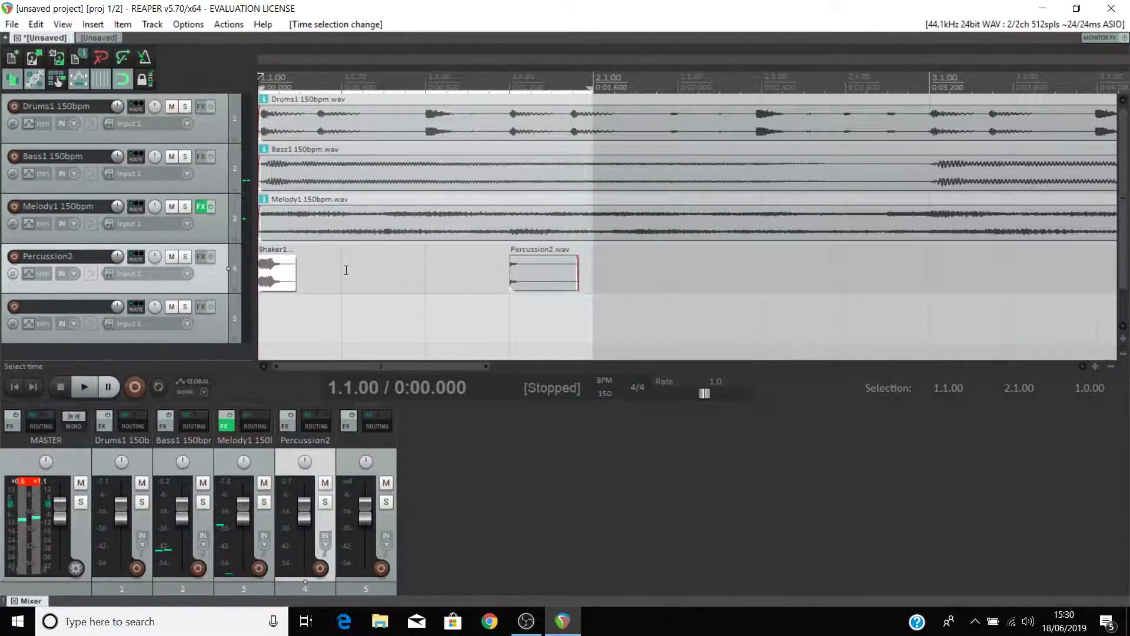
left_click(344, 269)
right_click(344, 270)
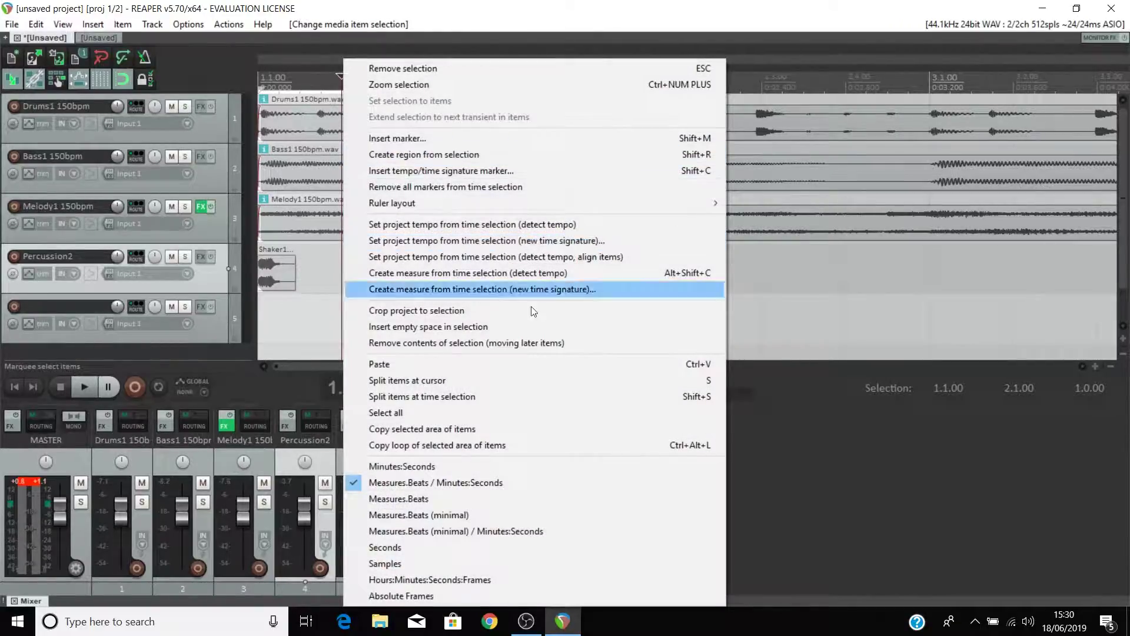
left_click(428, 364)
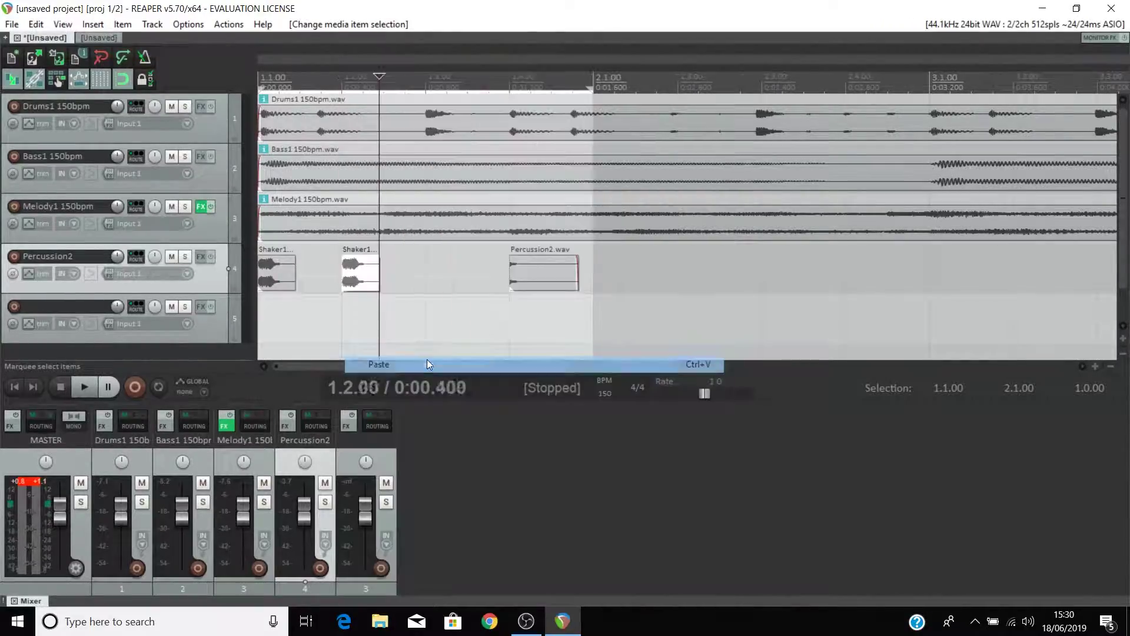
left_click(419, 261)
right_click(422, 263)
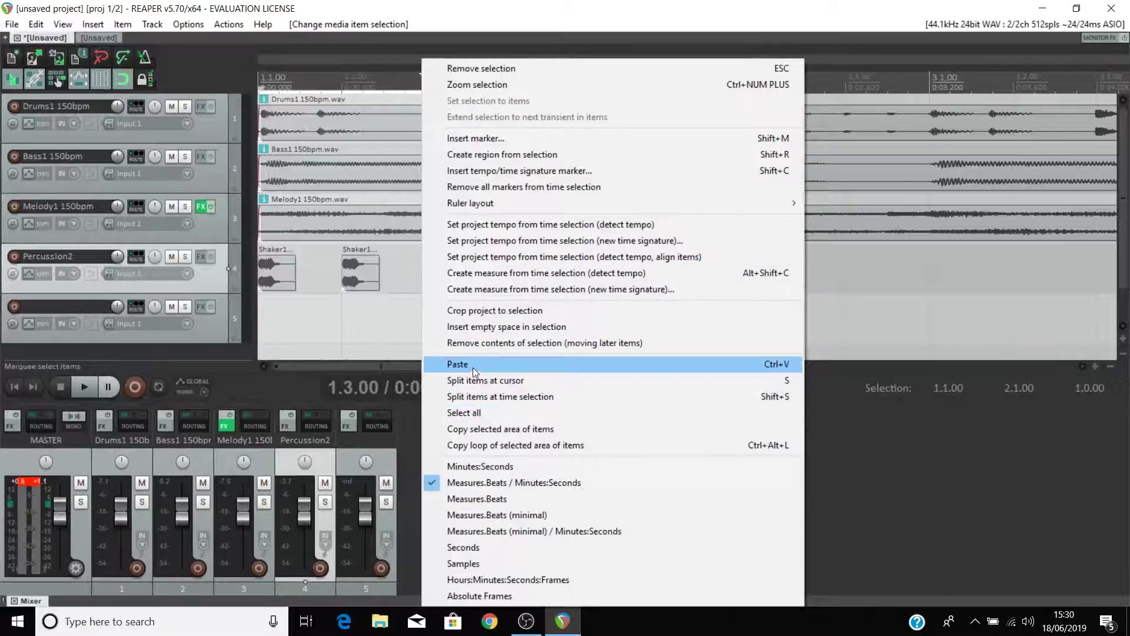
left_click(472, 367)
Step: Play the bar from the start and select the Percussion2 hit
key("Home")
key("space")
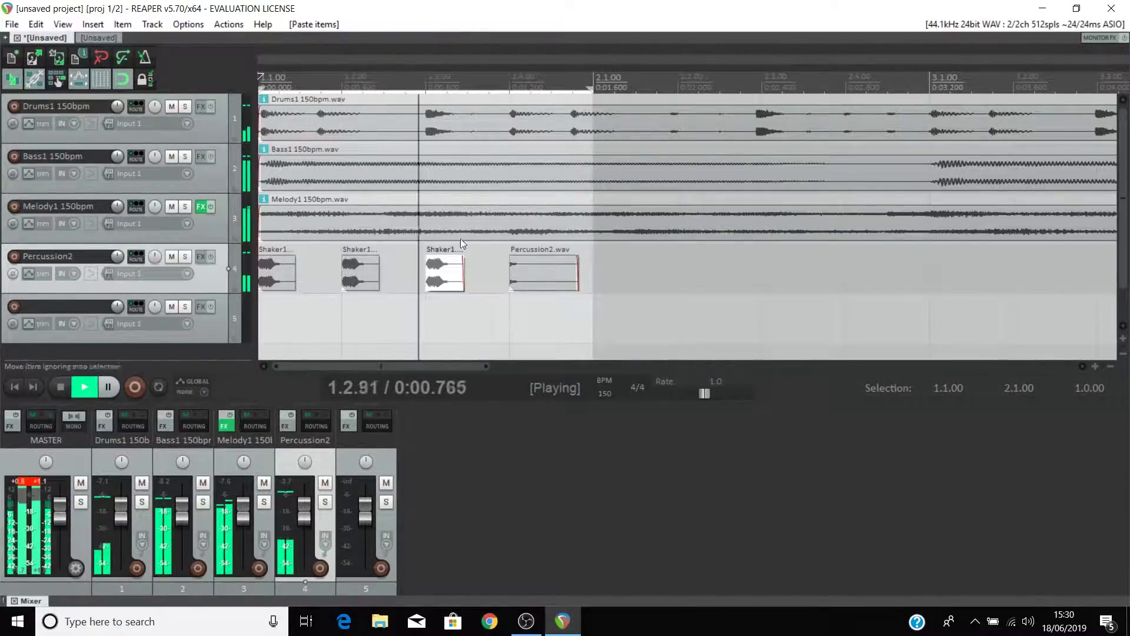
left_click(543, 260)
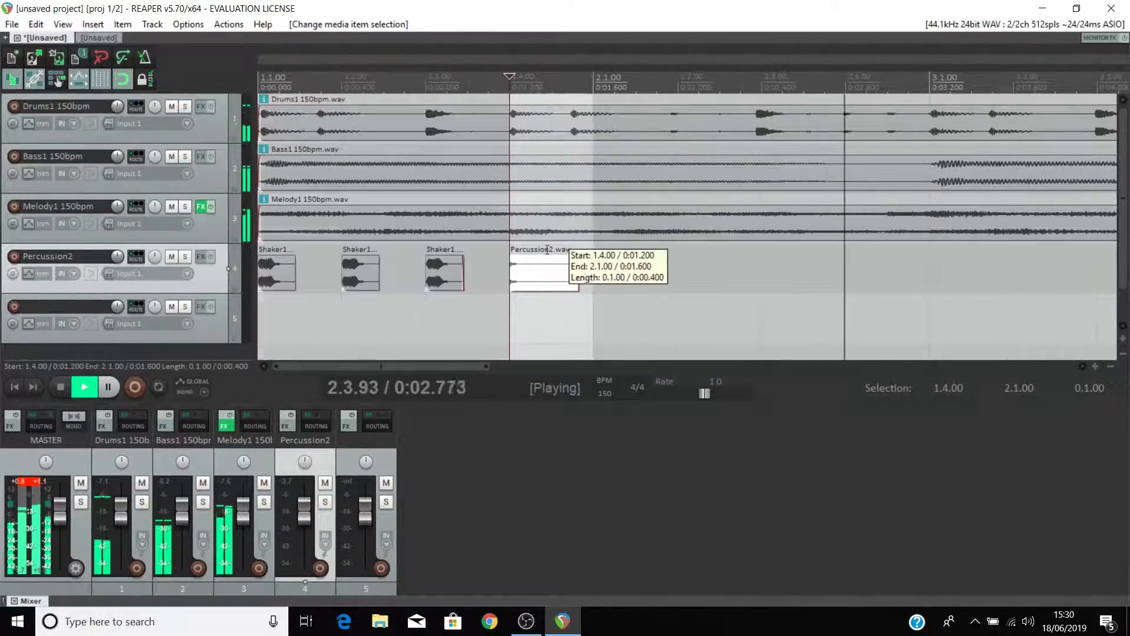
left_click(544, 288)
key("space")
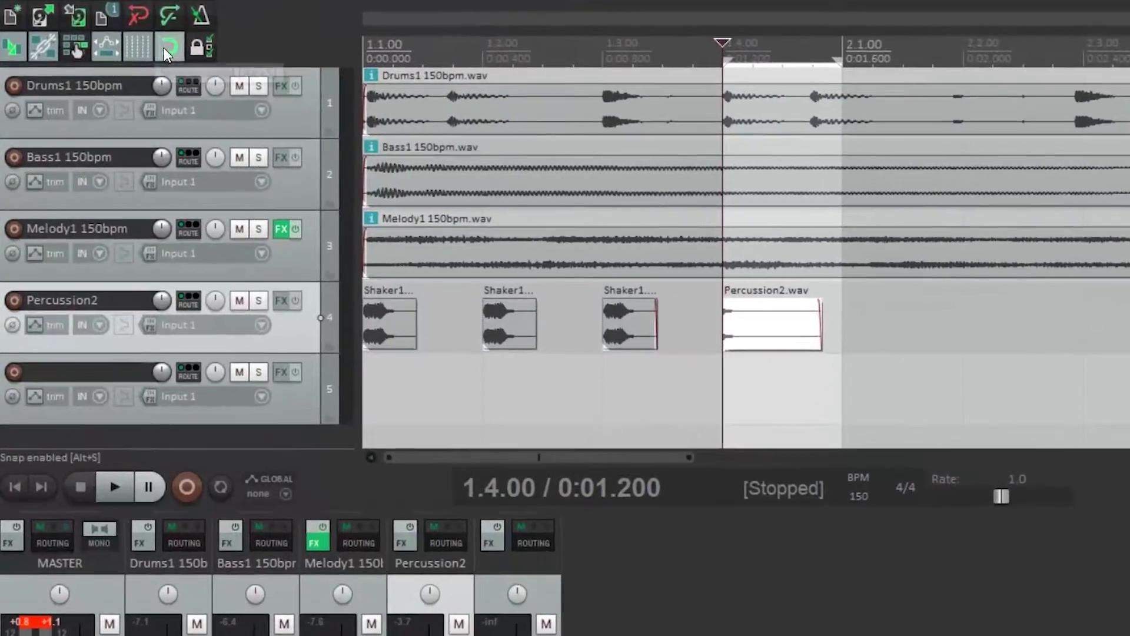
Step: Turn off snapping and move the Percussion2 hit onto track 5 near 1.1.59
left_click(164, 48)
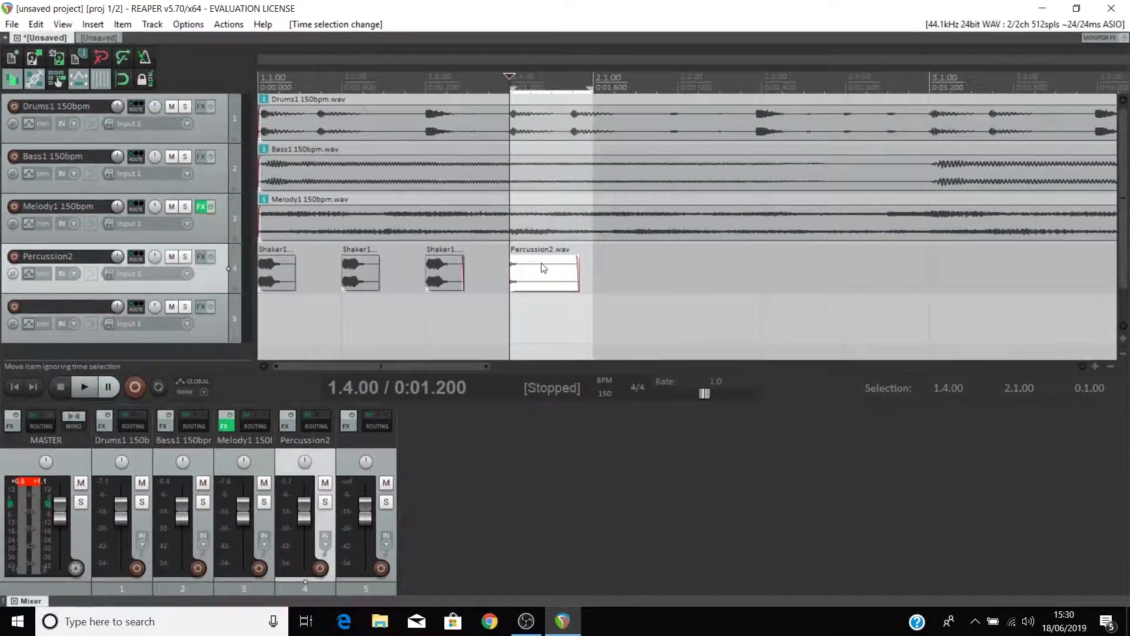
left_click_drag(767, 320, 633, 322)
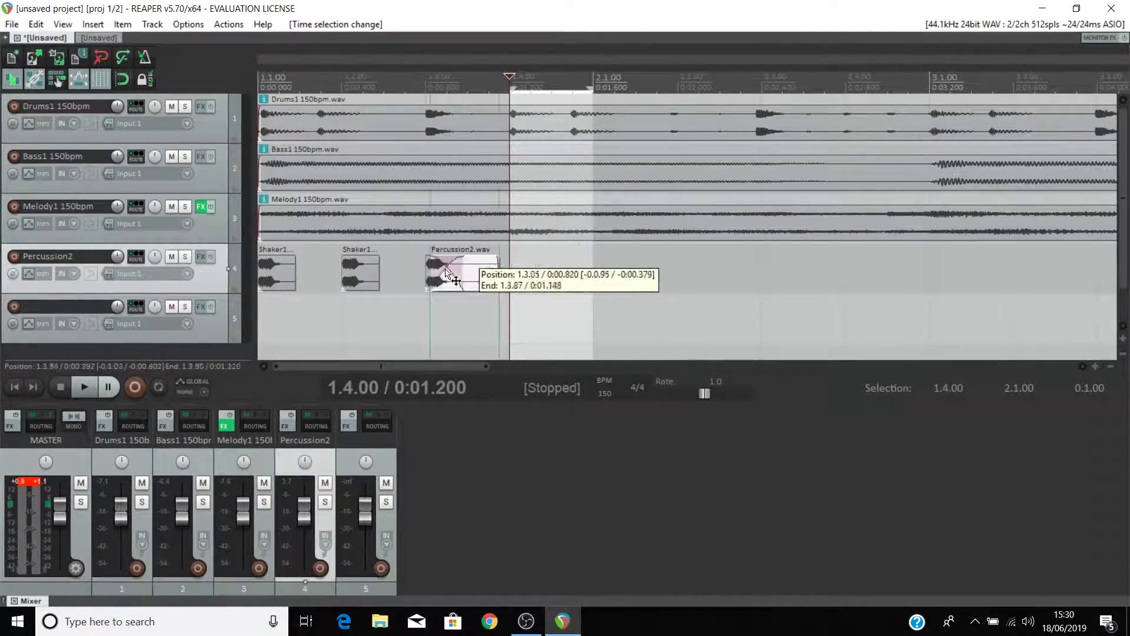
left_click_drag(447, 272, 330, 324)
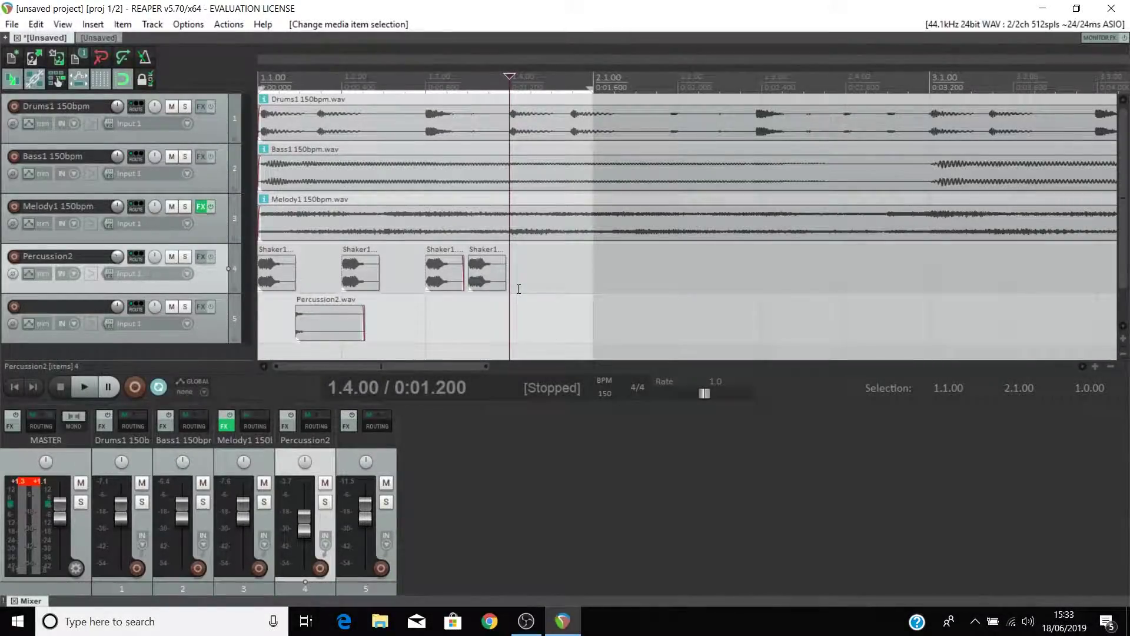
Step: Set the edit position to 7.1.00 and select all items in the project
scroll(519, 288, "up", 3)
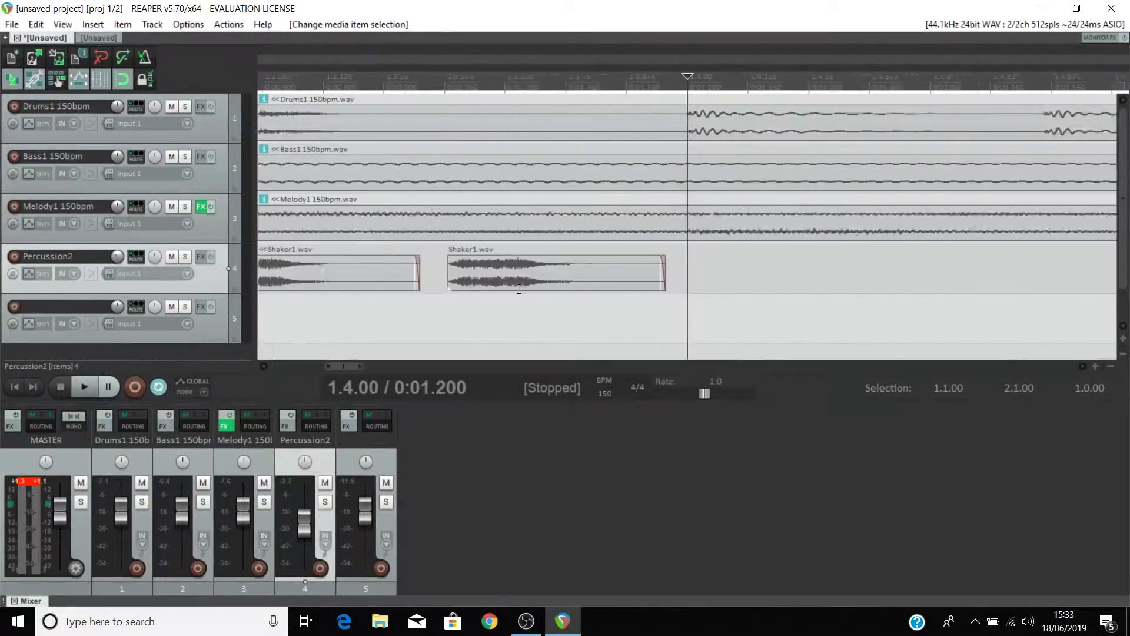
scroll(522, 259, "down", 8)
scroll(523, 254, "up", 1)
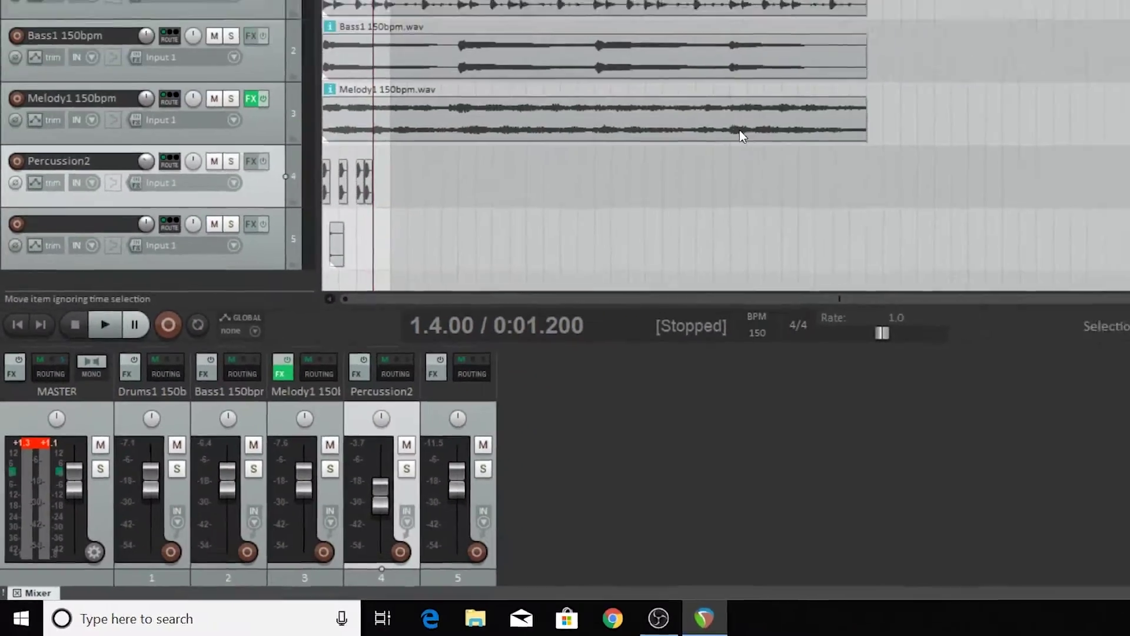
left_click(597, 224)
left_click(581, 271)
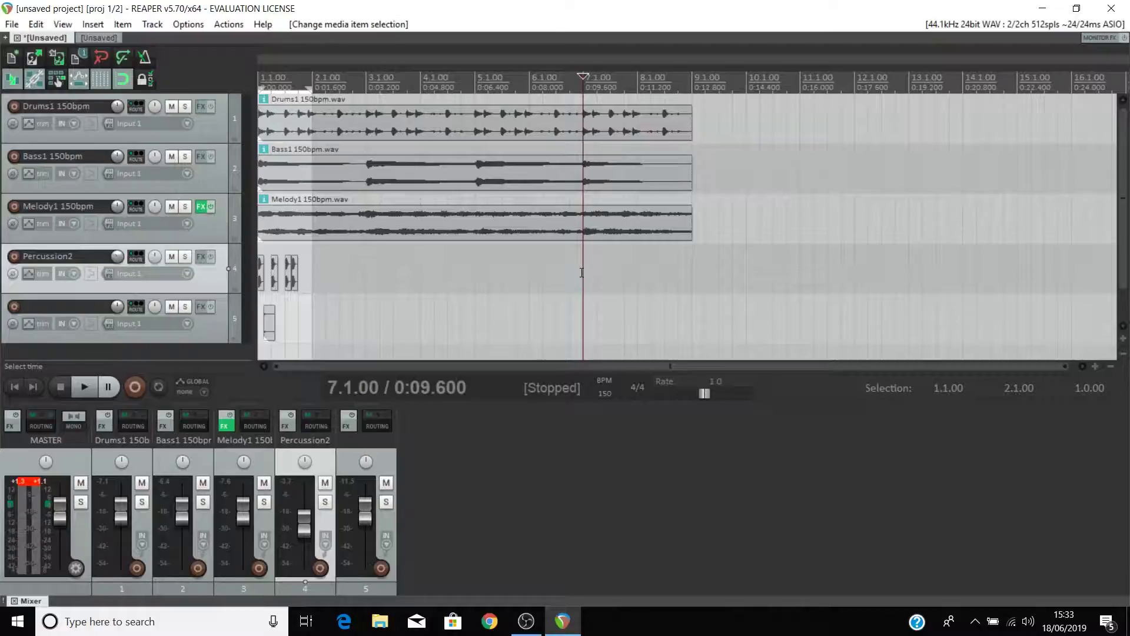
key("ctrl+a")
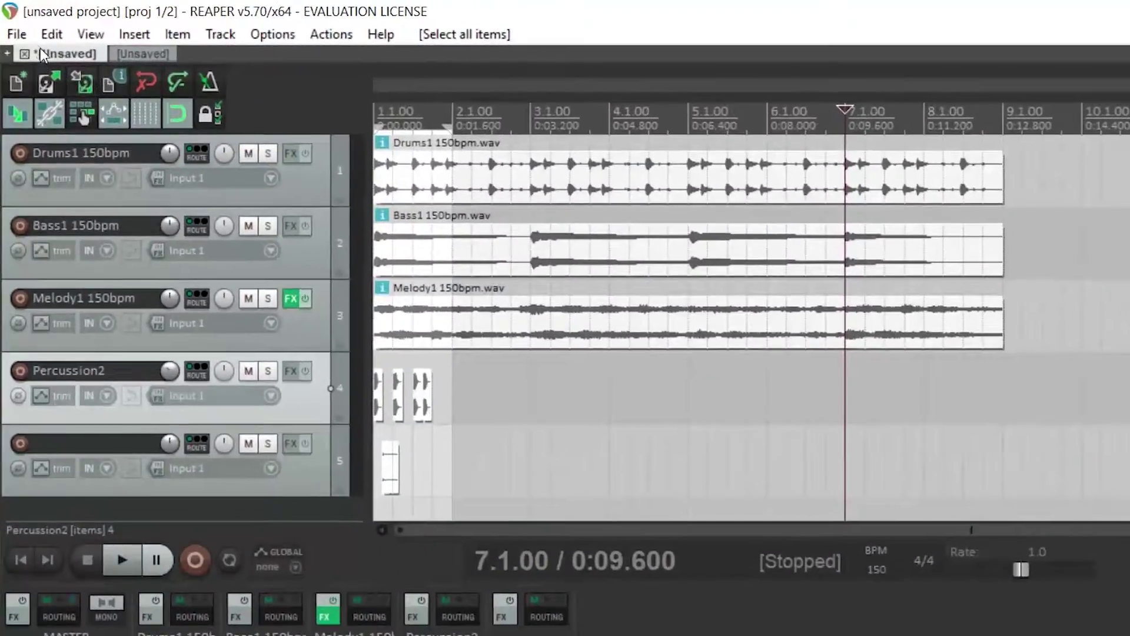
Step: In Render to File, name the output 'Reaper tune' and set Desktop as its directory
left_click(13, 24)
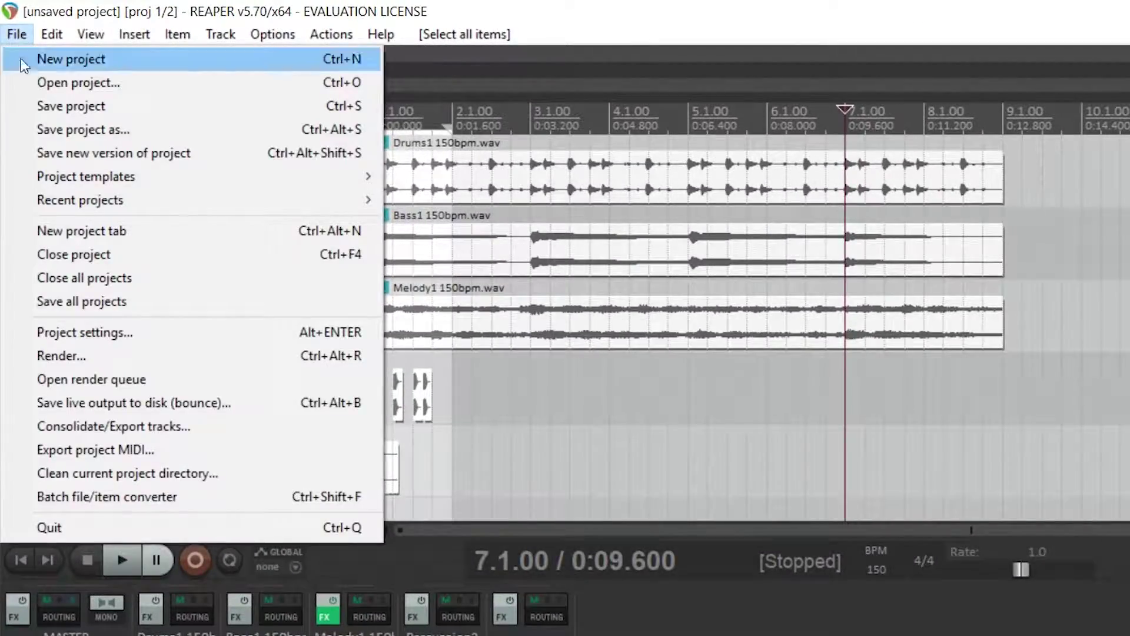
left_click(117, 351)
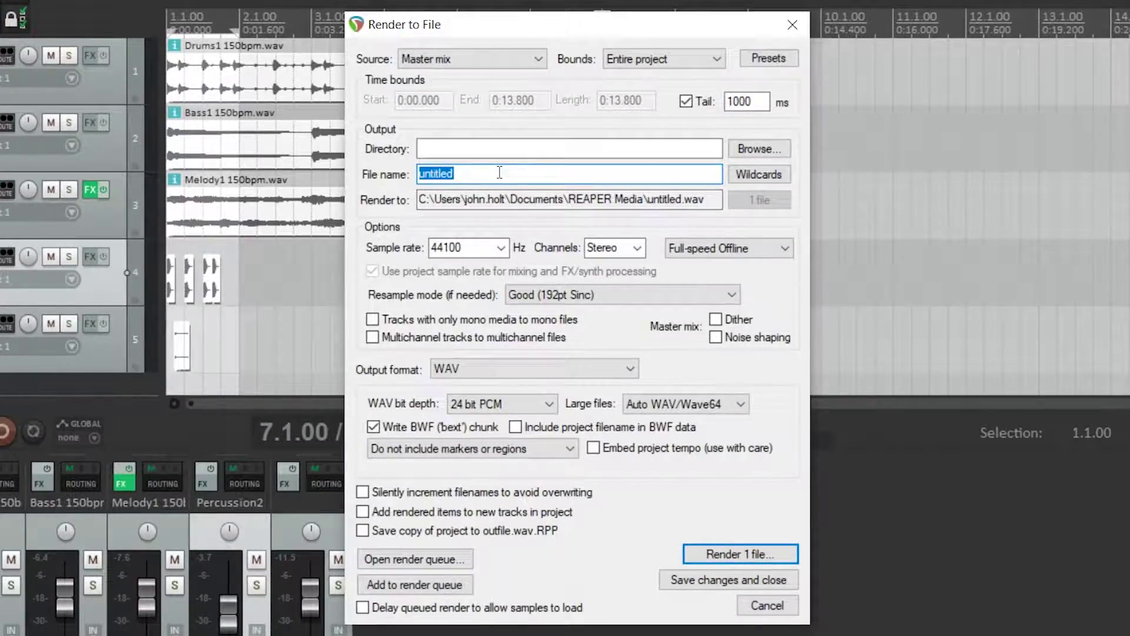
type("Reaper tune")
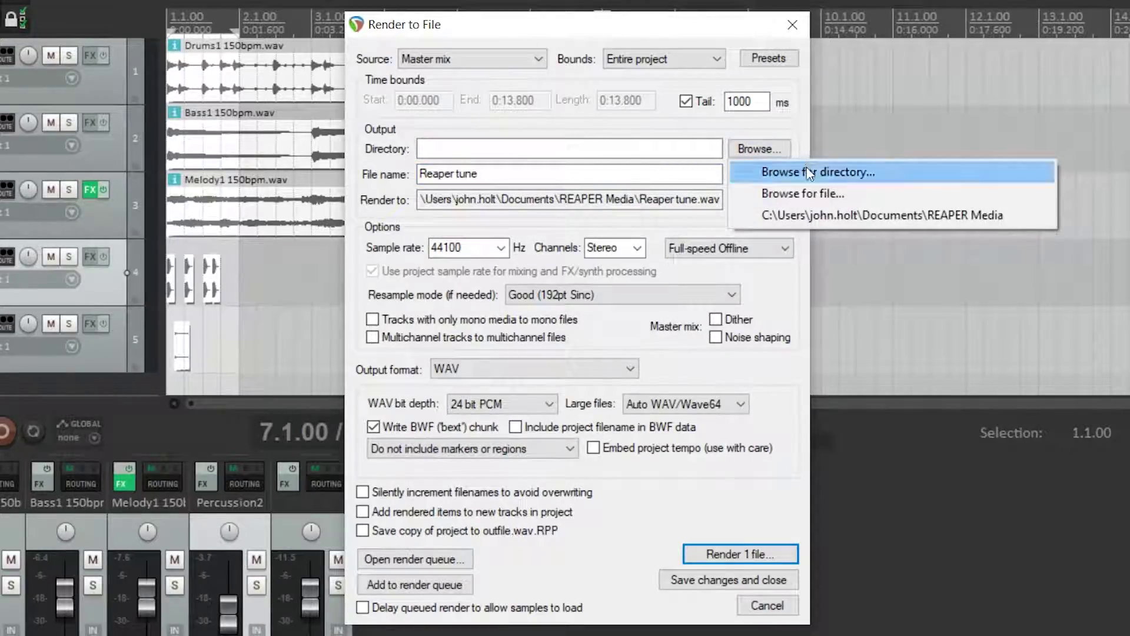
left_click(811, 175)
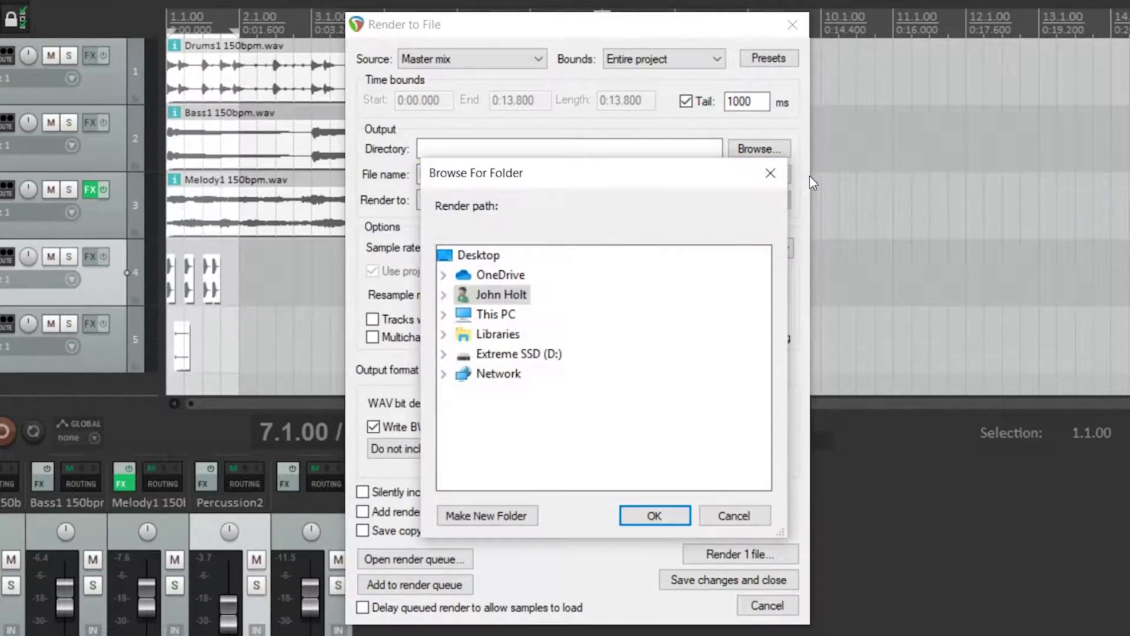
left_click(444, 295)
left_click(516, 354)
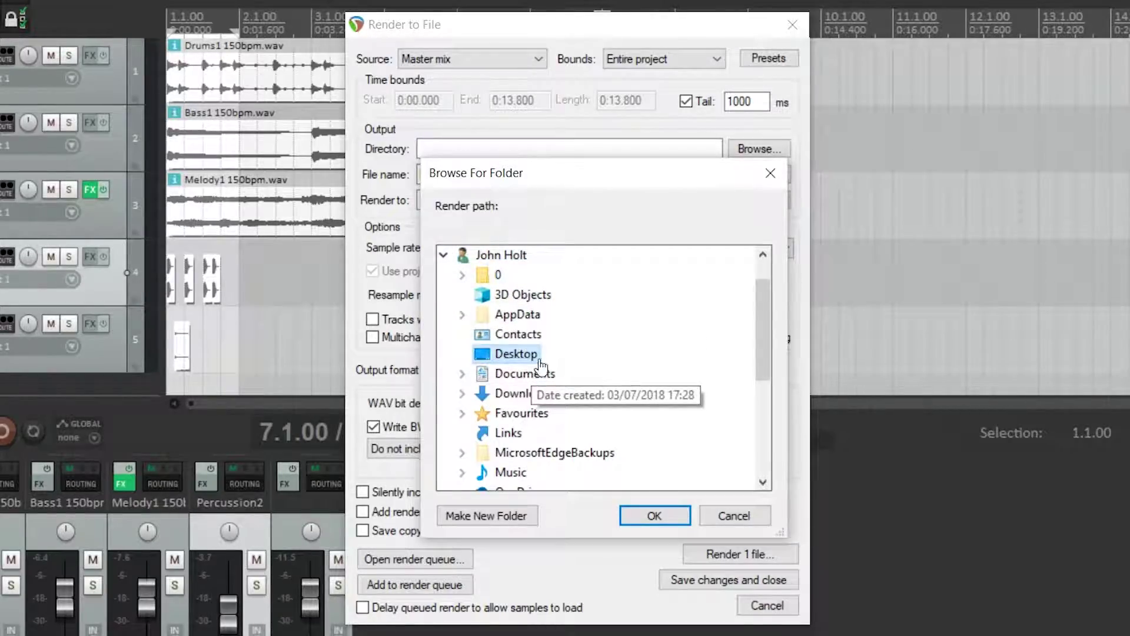
left_click(654, 515)
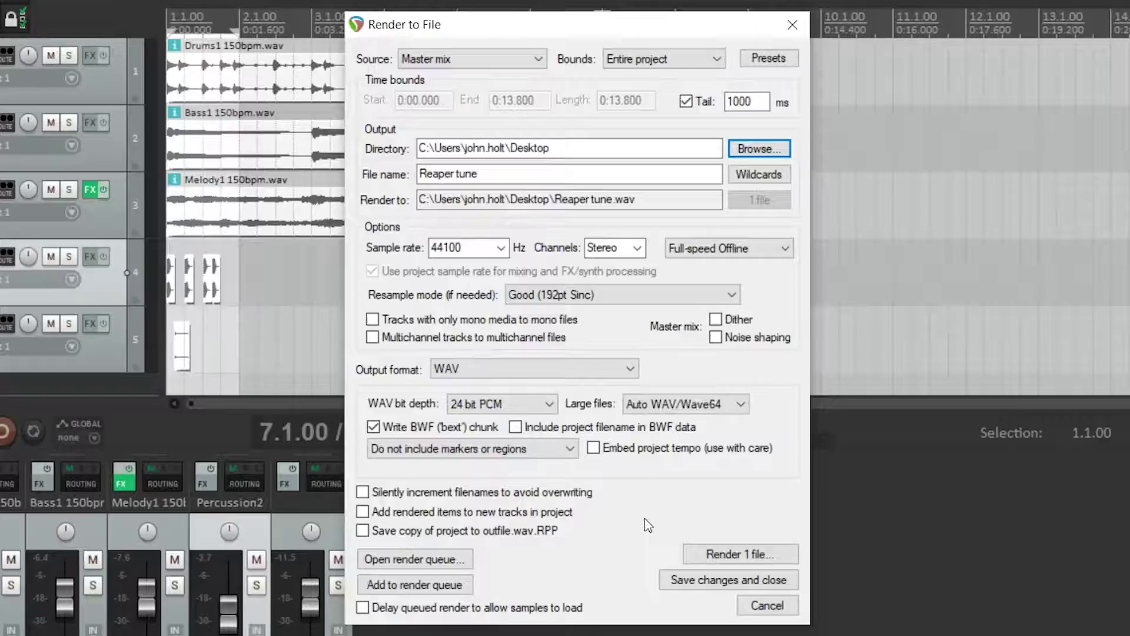
Step: Render 'Reaper tune.wav' to the Desktop as 24-bit 44100 Hz stereo, then dismiss the finished dialog
left_click(769, 557)
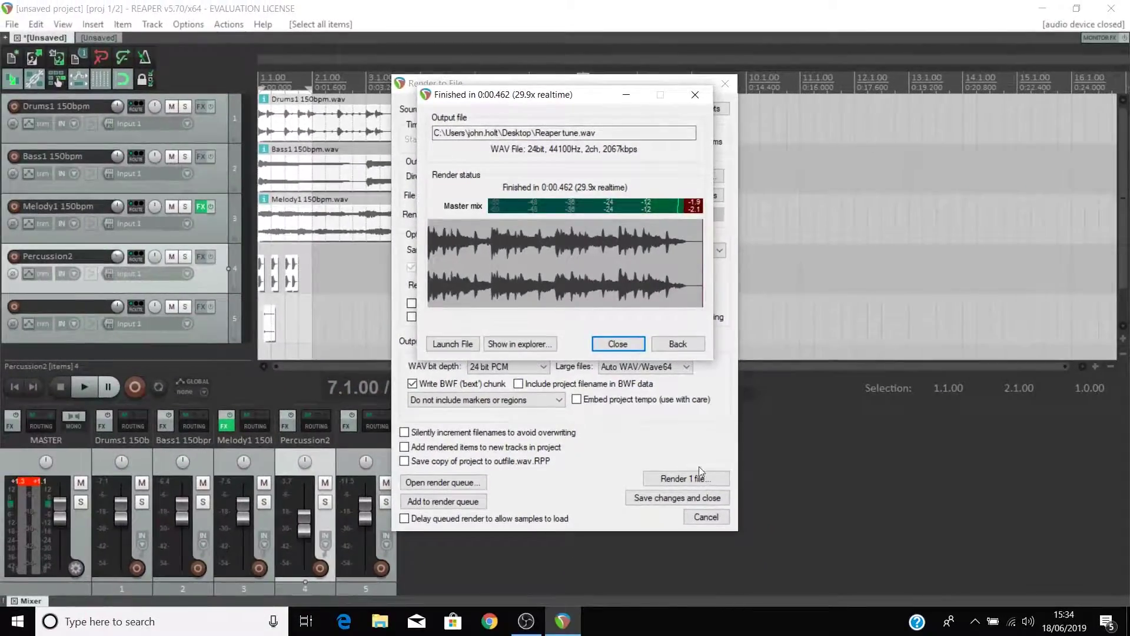
left_click(617, 344)
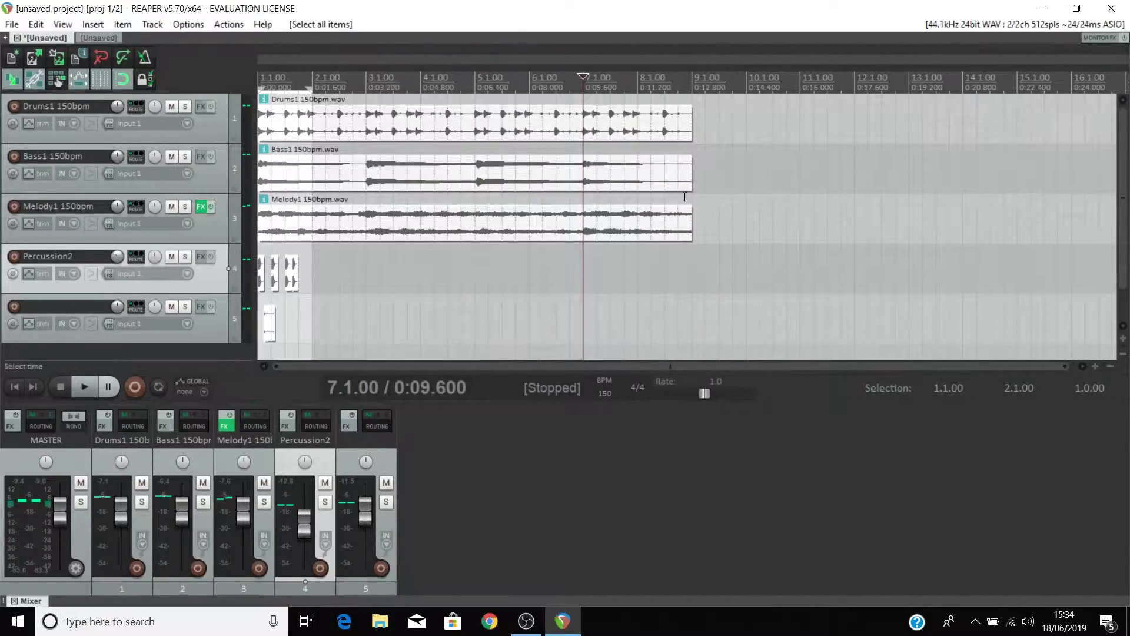